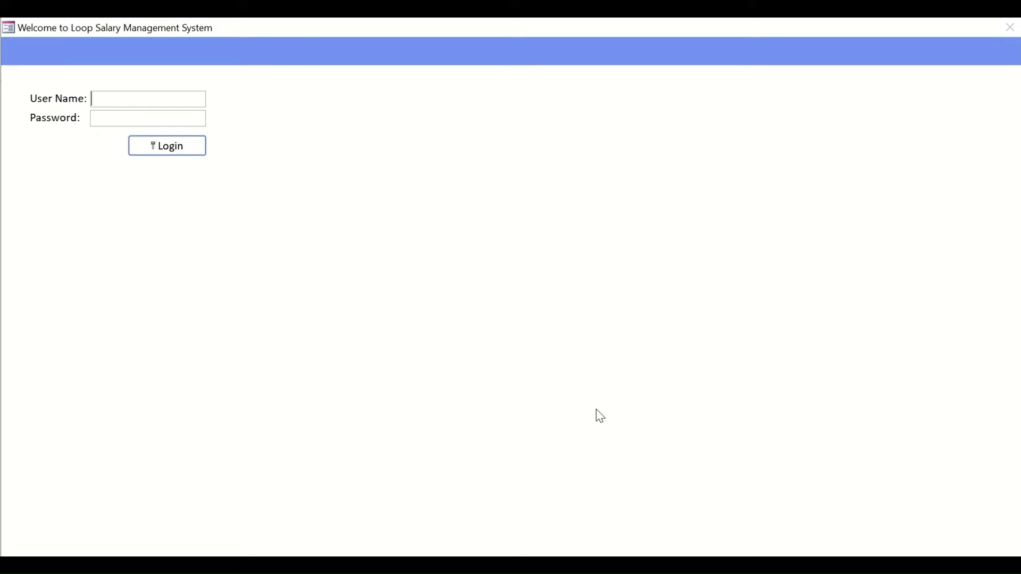
Close the salary system's login window and check the contents of the Backend and Front End folders inside the Server folder
{"action": "key", "text": "alt+F4"}
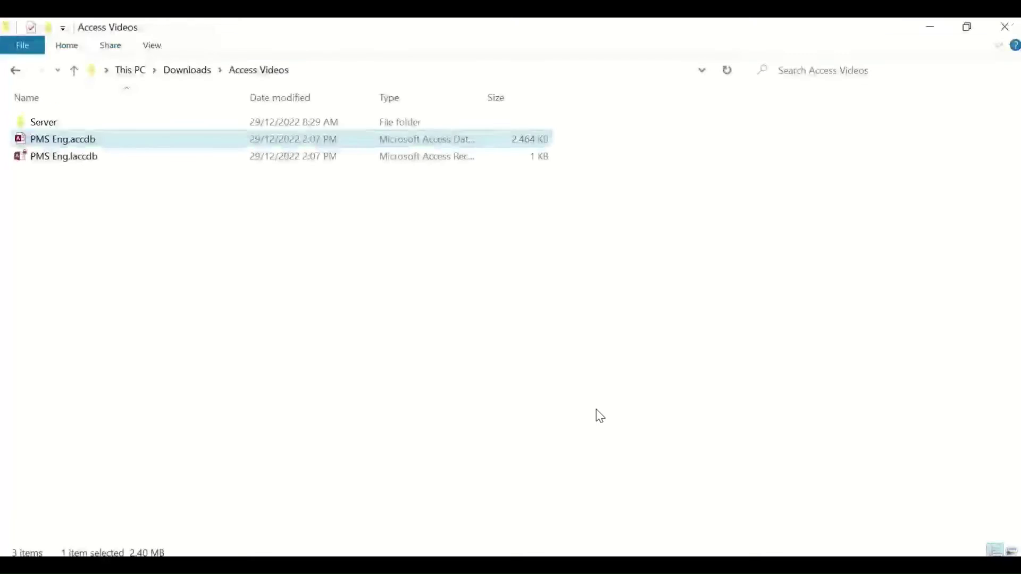
{"action": "double_click", "coordinate": [60, 122]}
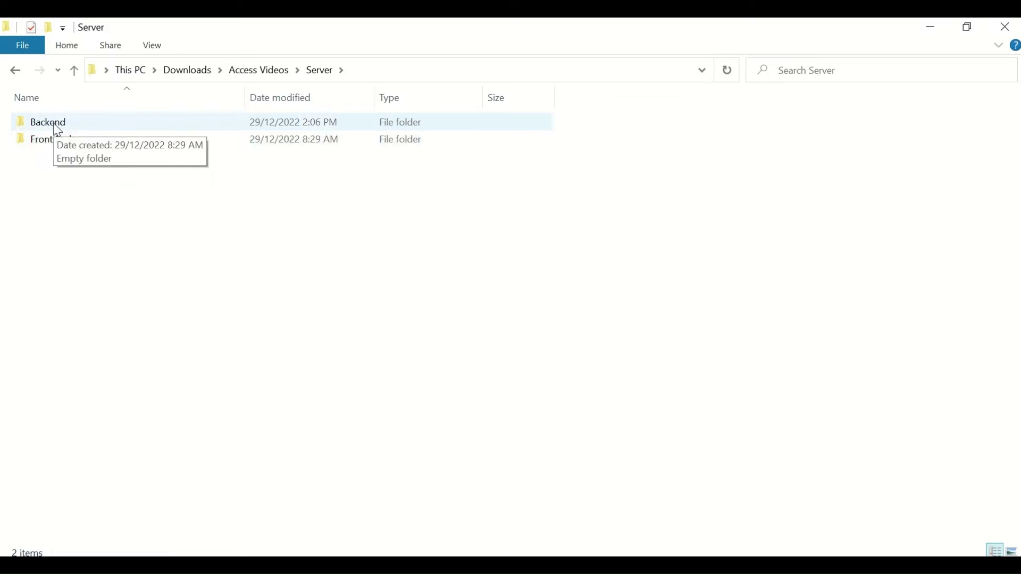
{"action": "double_click", "coordinate": [57, 129]}
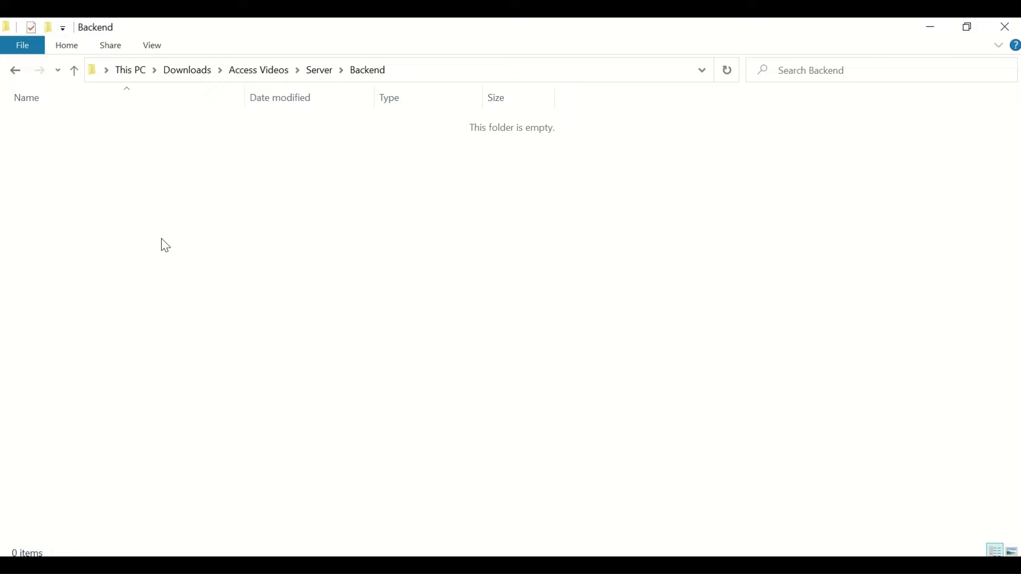
{"action": "left_click", "coordinate": [16, 71]}
{"action": "double_click", "coordinate": [69, 145]}
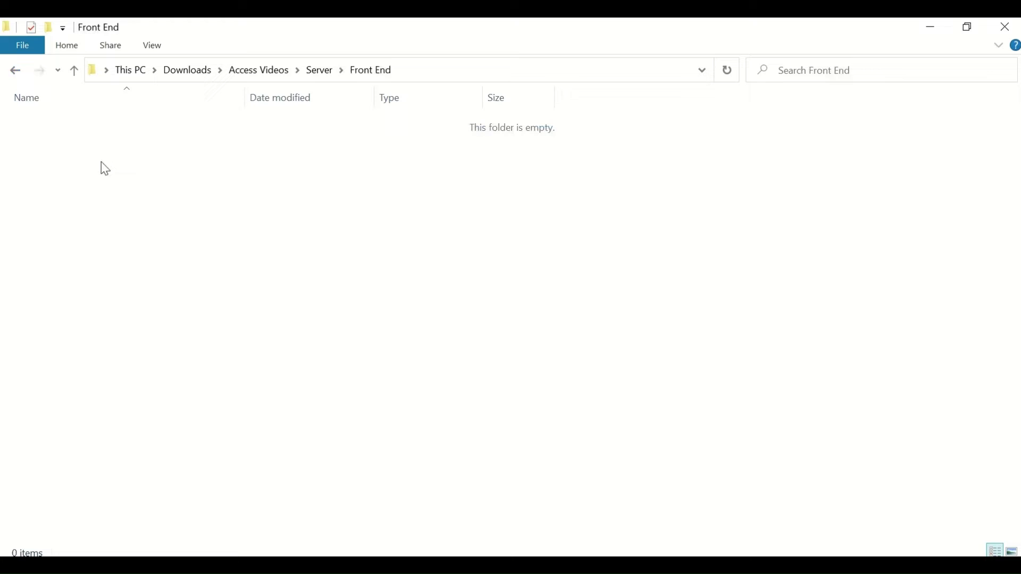
{"action": "left_click", "coordinate": [16, 71]}
{"action": "left_click", "coordinate": [165, 239]}
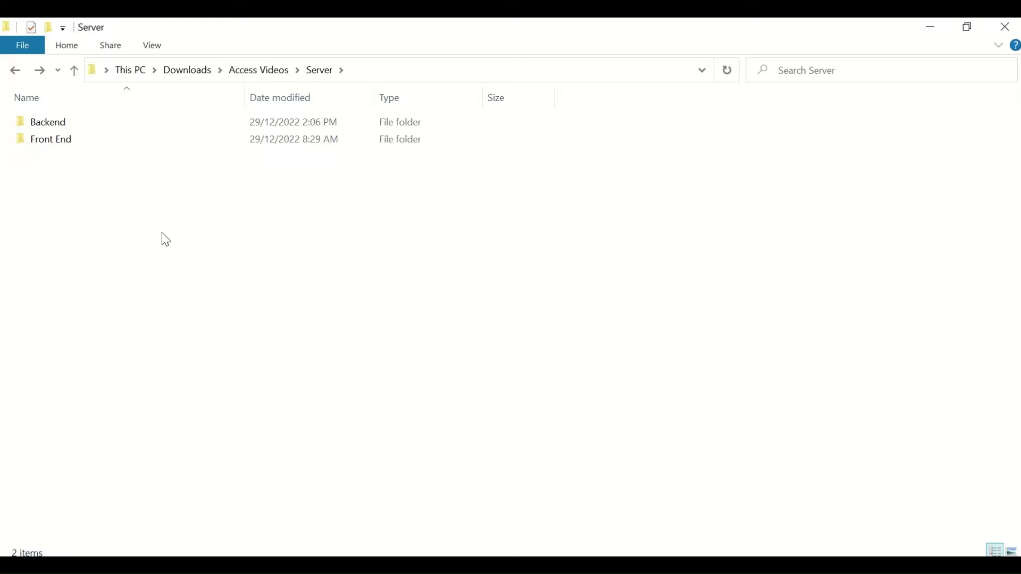
{"action": "key", "text": "alt+Up"}
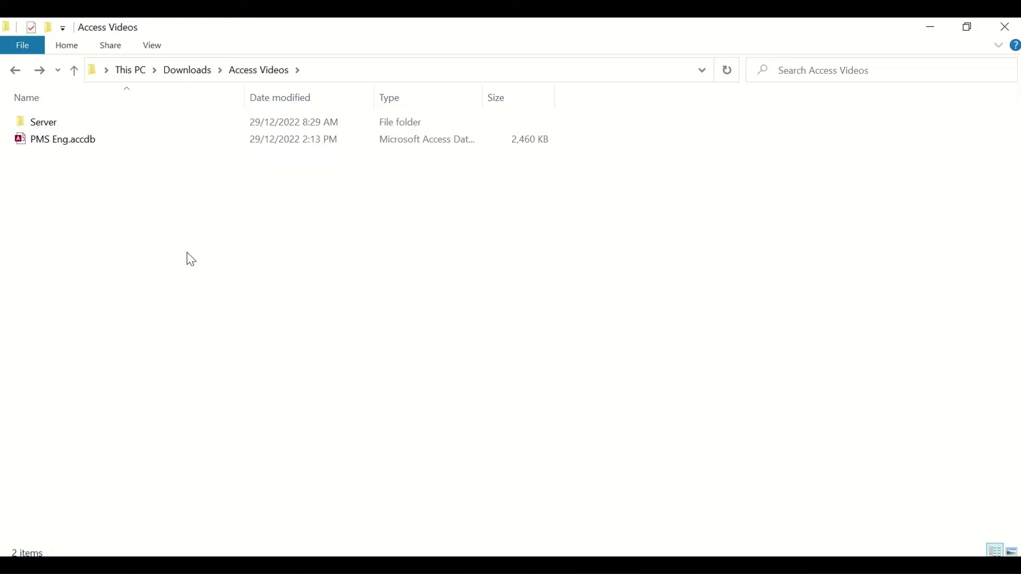
Open PMS Eng.accdb from the Access Videos folder and bring up its Current Database options
{"action": "key", "text": "ctrl+a"}
{"action": "left_click", "coordinate": [75, 139]}
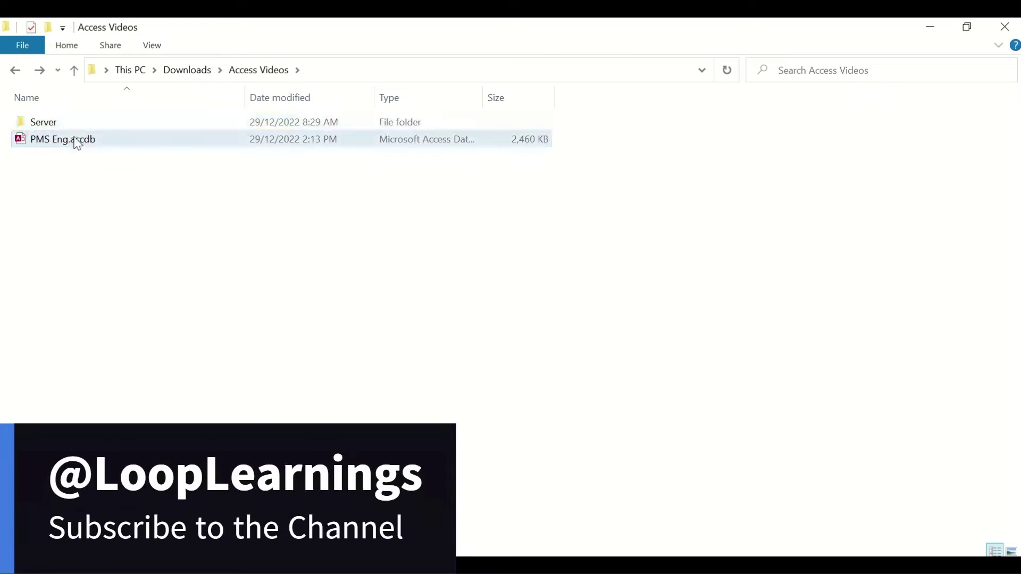
{"action": "double_click", "coordinate": [37, 142]}
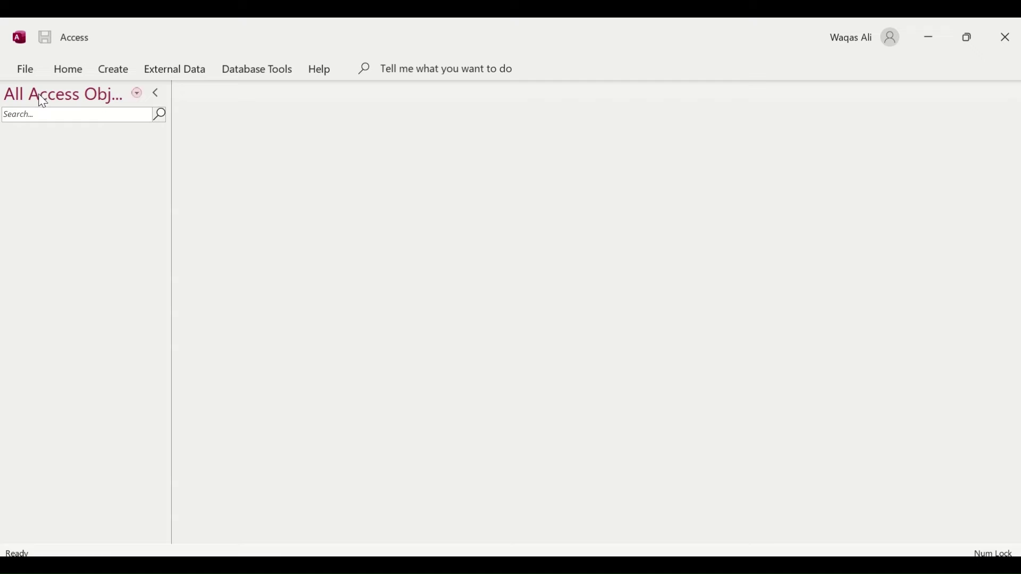
{"action": "left_click", "coordinate": [25, 69]}
{"action": "left_click", "coordinate": [48, 531]}
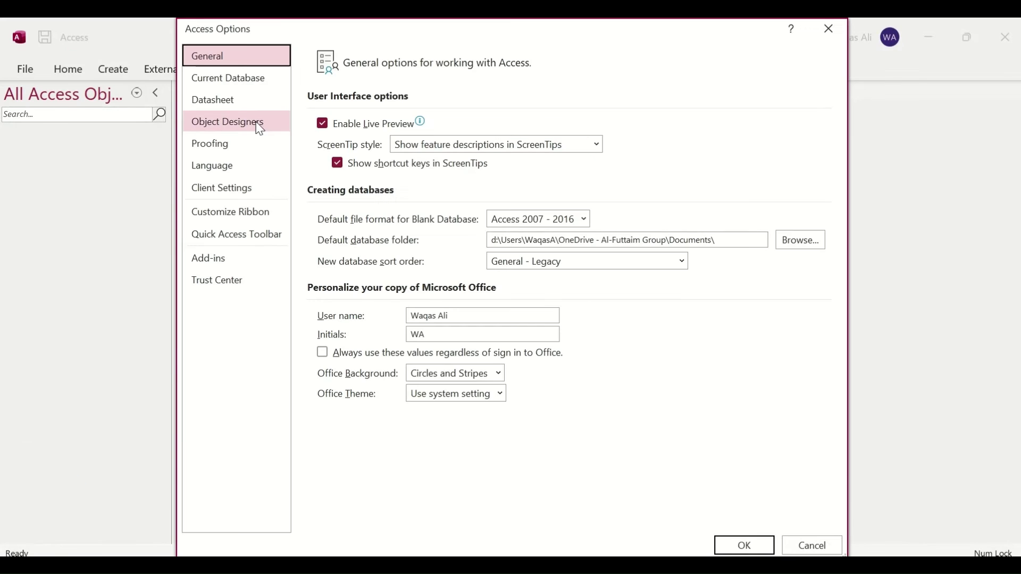
{"action": "left_click", "coordinate": [235, 85]}
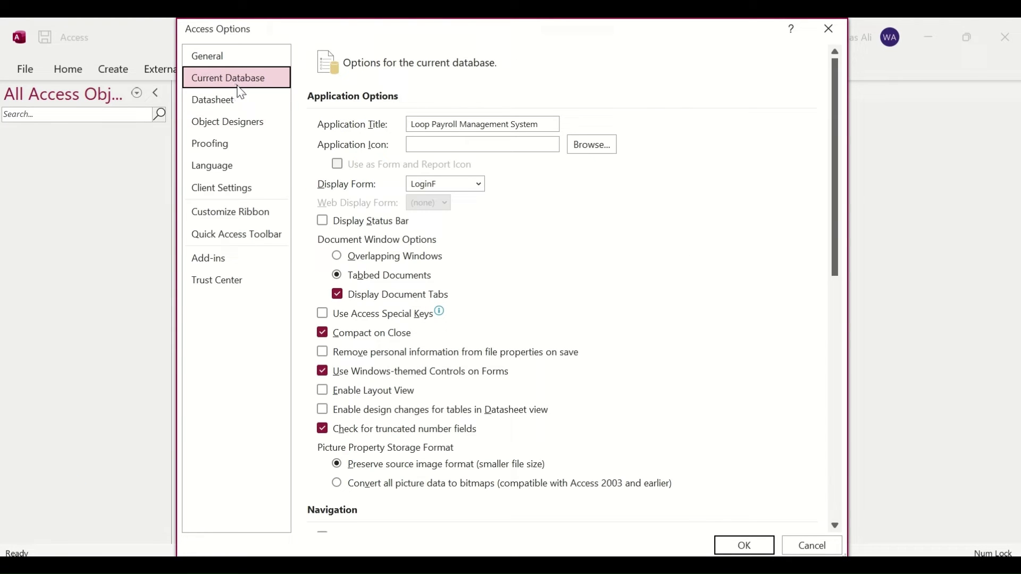
Set the display form to (none) and enable Layout View and design changes for tables in Datasheet view
{"action": "left_click", "coordinate": [458, 184]}
{"action": "left_click", "coordinate": [480, 186]}
{"action": "left_click", "coordinate": [468, 202]}
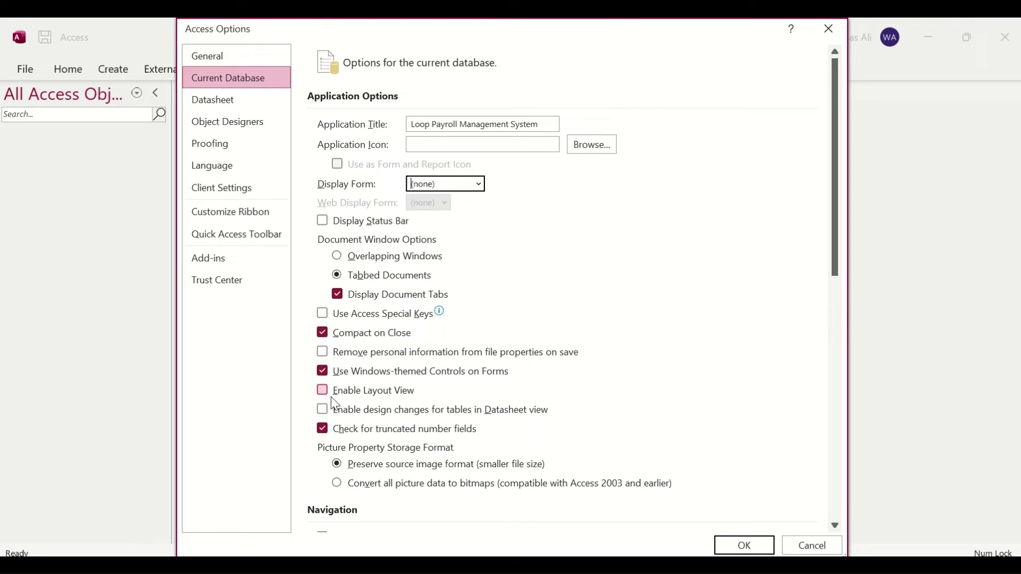
{"action": "left_click", "coordinate": [373, 396]}
{"action": "left_click", "coordinate": [366, 421]}
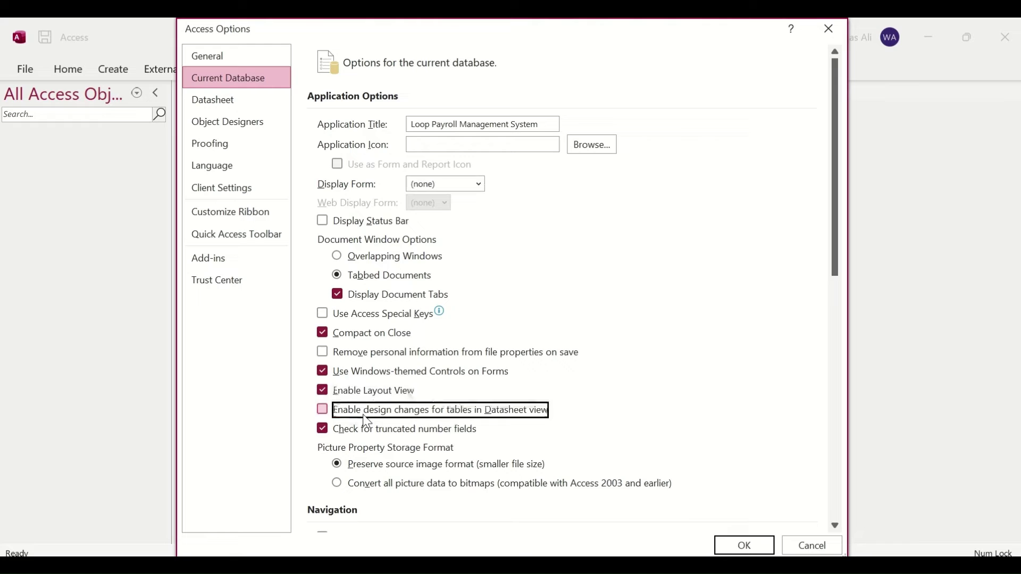
Enable the Navigation Pane and show the Tables, Queries, Forms, Reports and Macros groups of the Object Type category
{"action": "scroll", "coordinate": [694, 456], "scroll_direction": "down", "scroll_amount": 4}
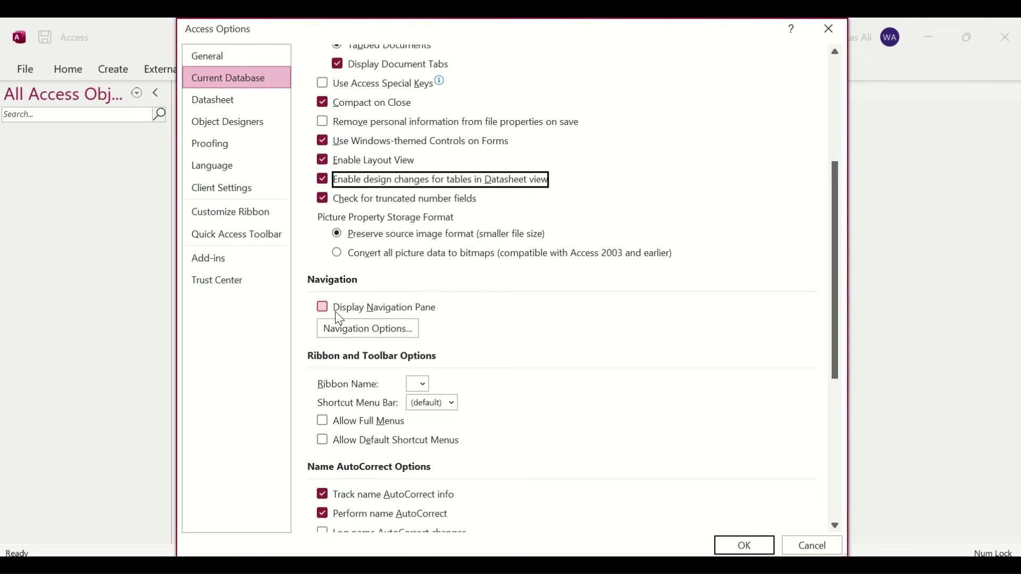
{"action": "left_click", "coordinate": [340, 317]}
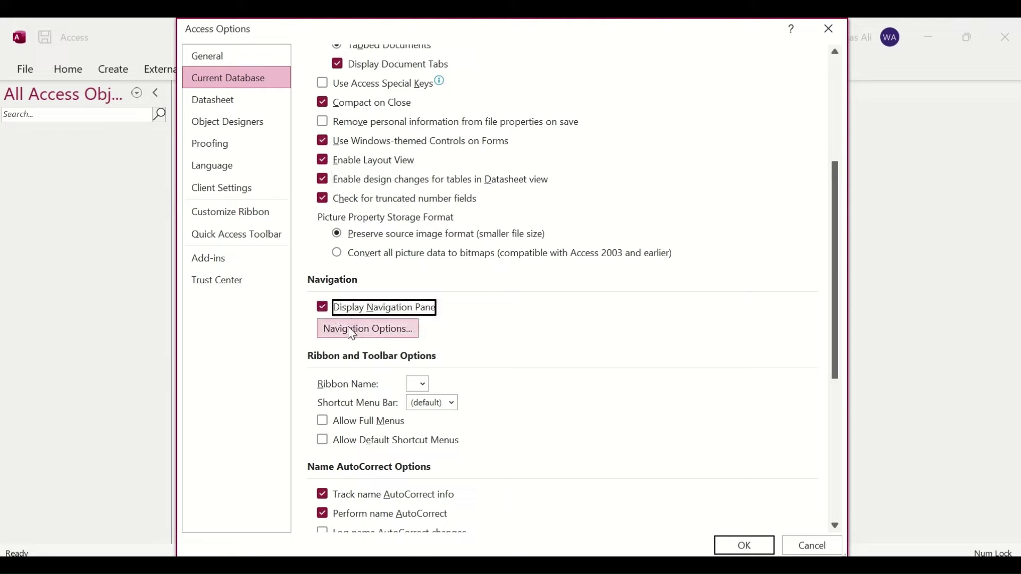
{"action": "left_click", "coordinate": [341, 332]}
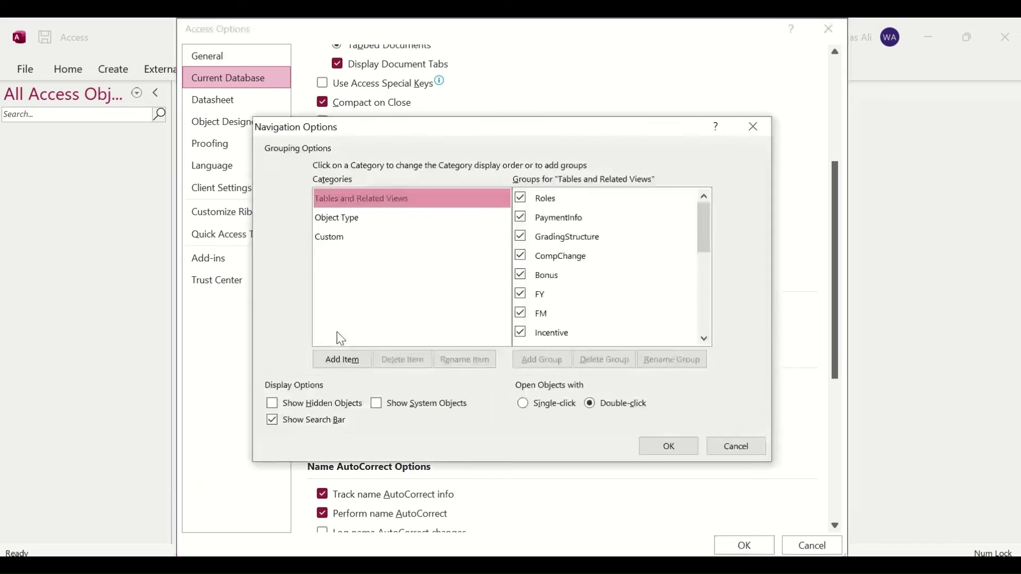
{"action": "left_click", "coordinate": [355, 222]}
{"action": "left_click", "coordinate": [521, 198]}
{"action": "left_click", "coordinate": [520, 217]}
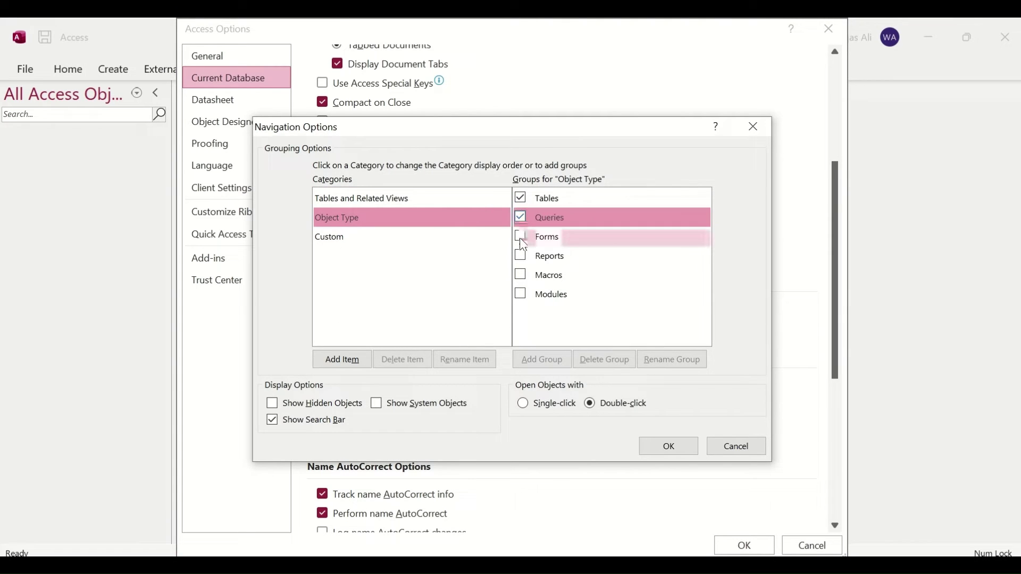
{"action": "left_click", "coordinate": [520, 236]}
{"action": "left_click", "coordinate": [521, 256]}
{"action": "left_click", "coordinate": [520, 274]}
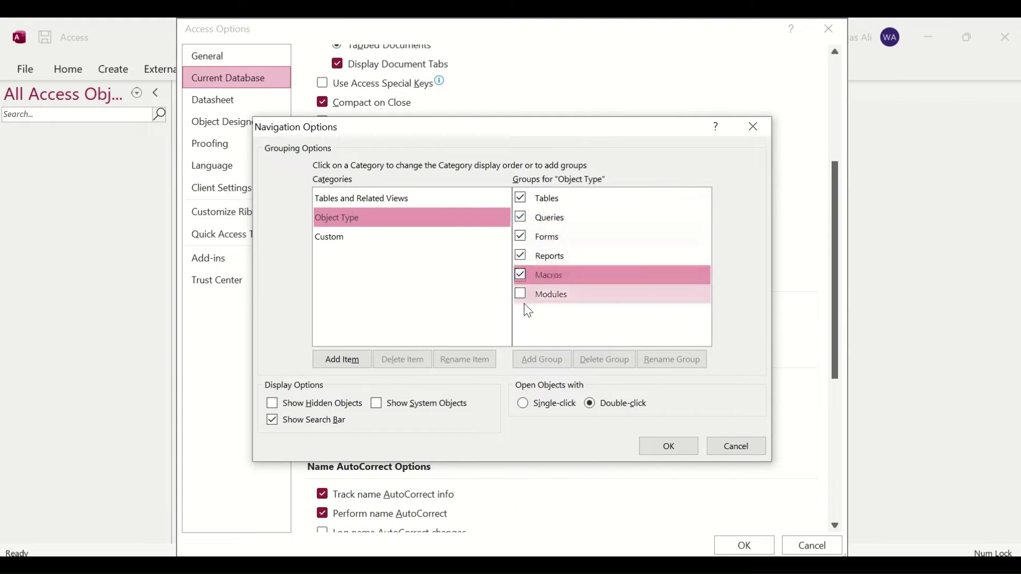
{"action": "left_click", "coordinate": [668, 446]}
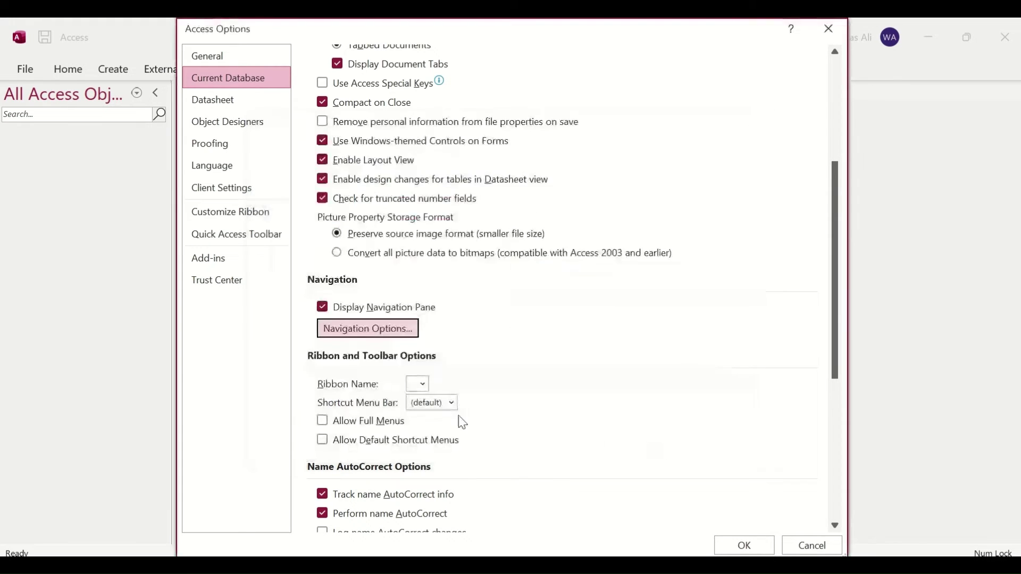
Allow full menus and default shortcut menus, and apply the changed database options
{"action": "left_click", "coordinate": [323, 425]}
{"action": "left_click", "coordinate": [325, 443]}
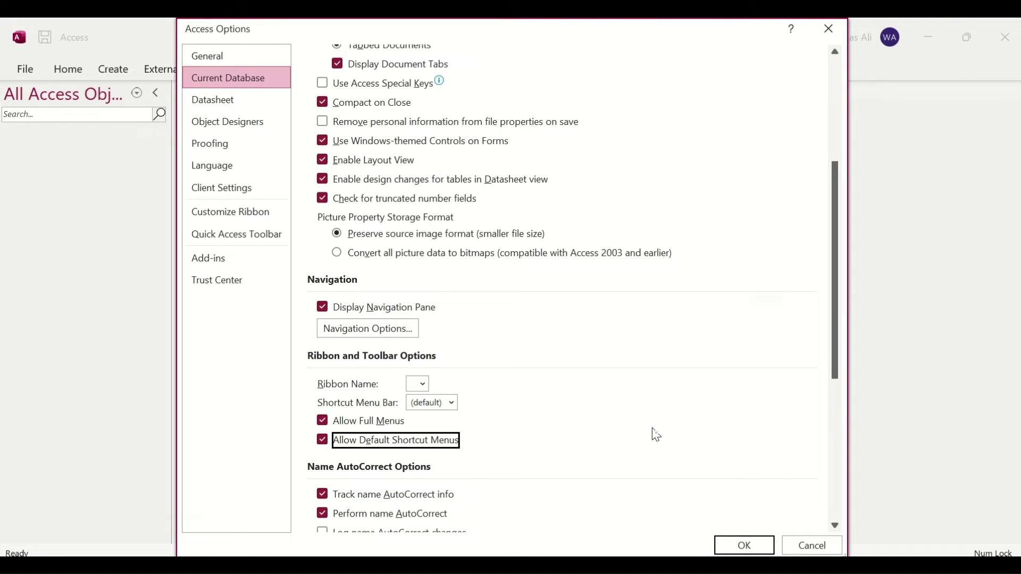
{"action": "left_click", "coordinate": [747, 544]}
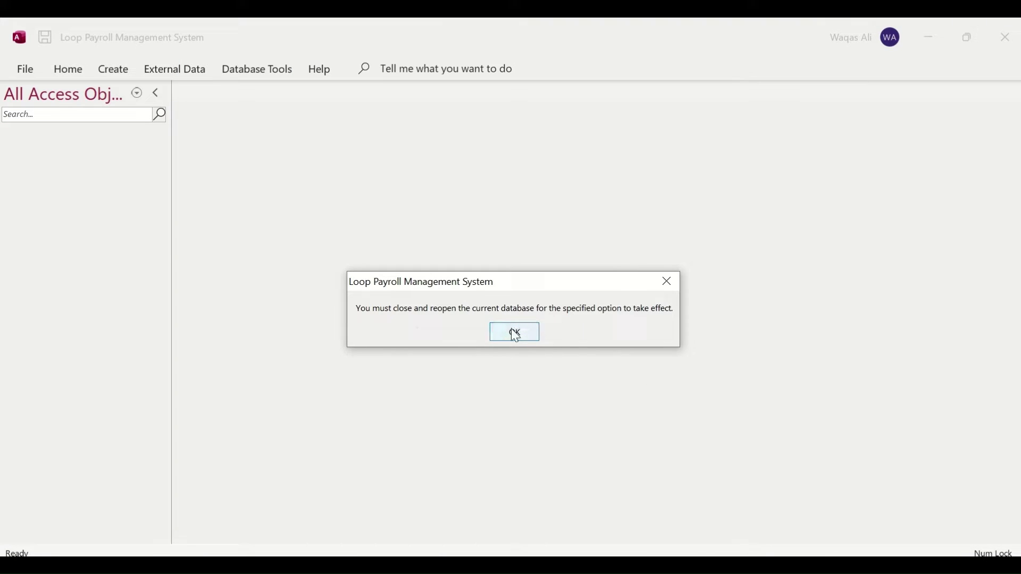
{"action": "left_click", "coordinate": [514, 334]}
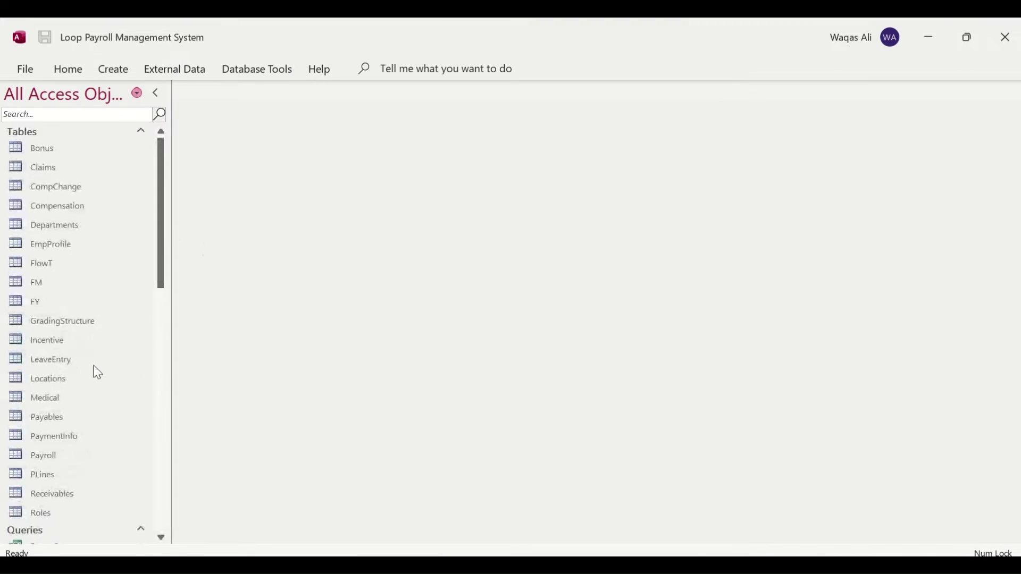
Look through the database objects and start splitting the database with the Database Splitter
{"action": "scroll", "coordinate": [96, 371], "scroll_direction": "down", "scroll_amount": 10}
{"action": "scroll", "coordinate": [98, 377], "scroll_direction": "up", "scroll_amount": 10}
{"action": "left_click", "coordinate": [261, 78]}
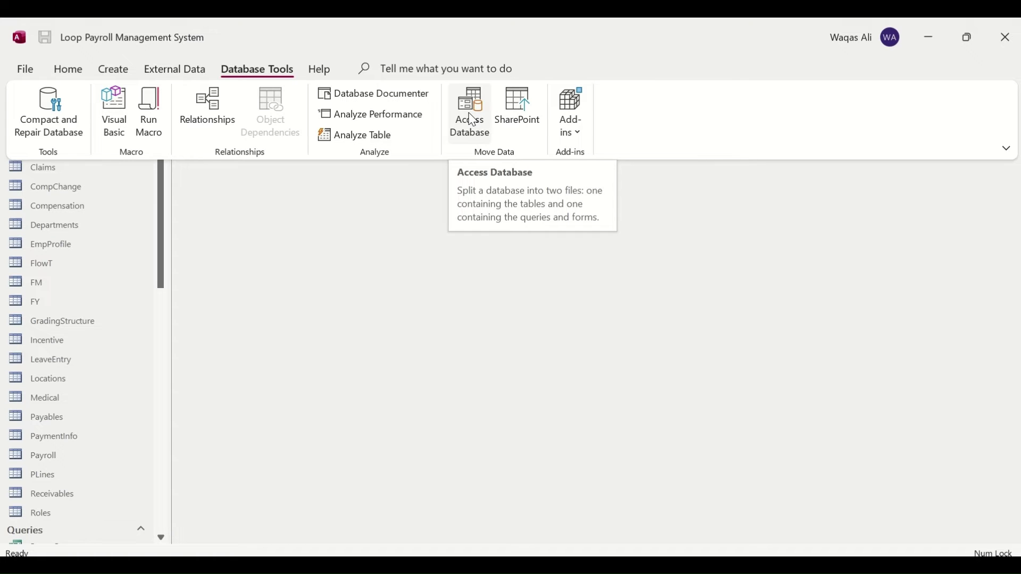
{"action": "left_click", "coordinate": [473, 121]}
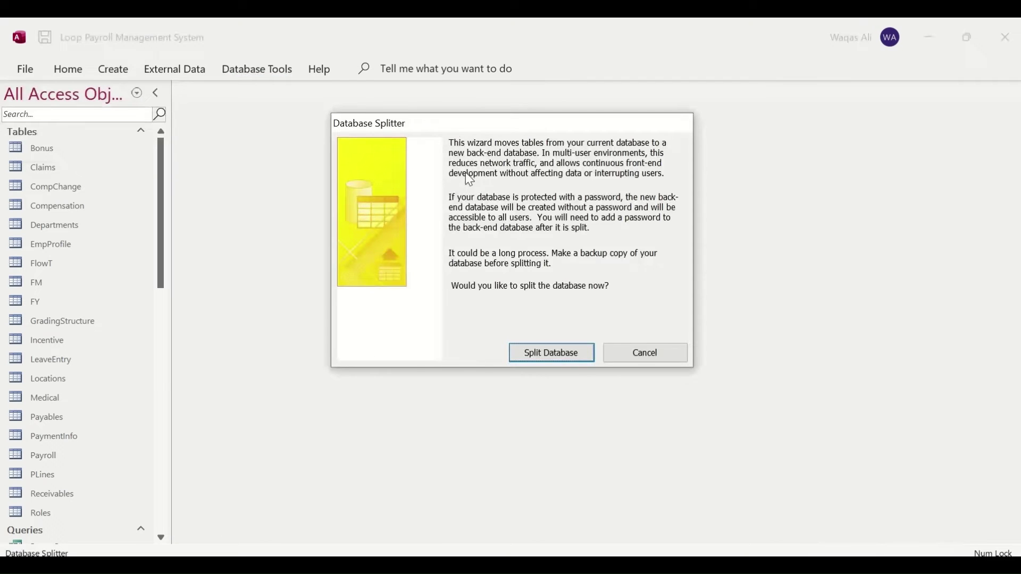
{"action": "left_click_drag", "start_coordinate": [494, 130], "coordinate": [500, 140]}
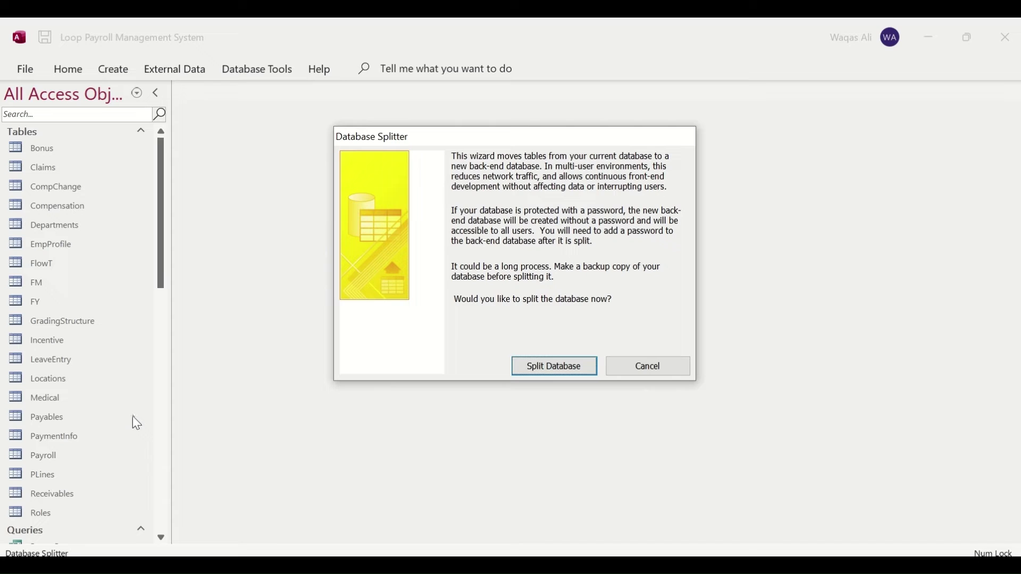
{"action": "left_click", "coordinate": [534, 368]}
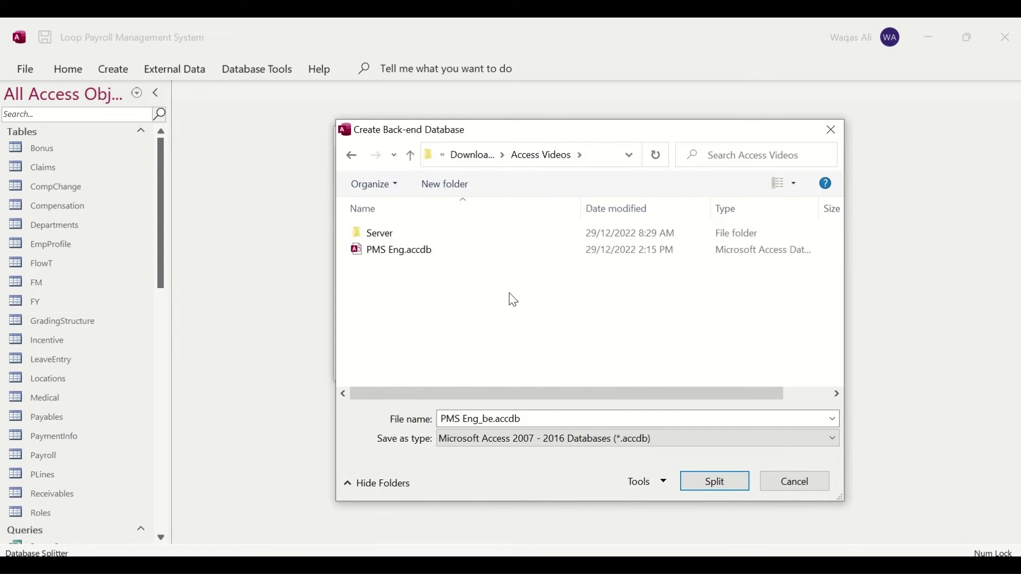
Create the back-end database PMS Eng_be.accdb in the Server\Backend folder and complete the split
{"action": "mouse_move", "coordinate": [567, 139]}
{"action": "left_mouse_down"}
{"action": "mouse_move", "coordinate": [623, 204]}
{"action": "mouse_move", "coordinate": [778, 193]}
{"action": "mouse_move", "coordinate": [554, 135]}
{"action": "left_mouse_up"}
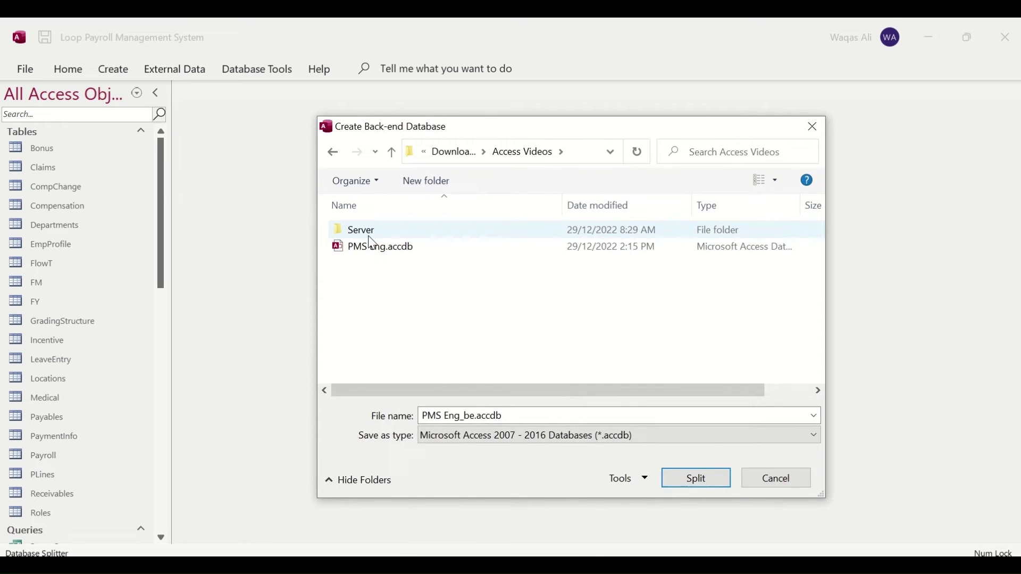
{"action": "double_click", "coordinate": [376, 234]}
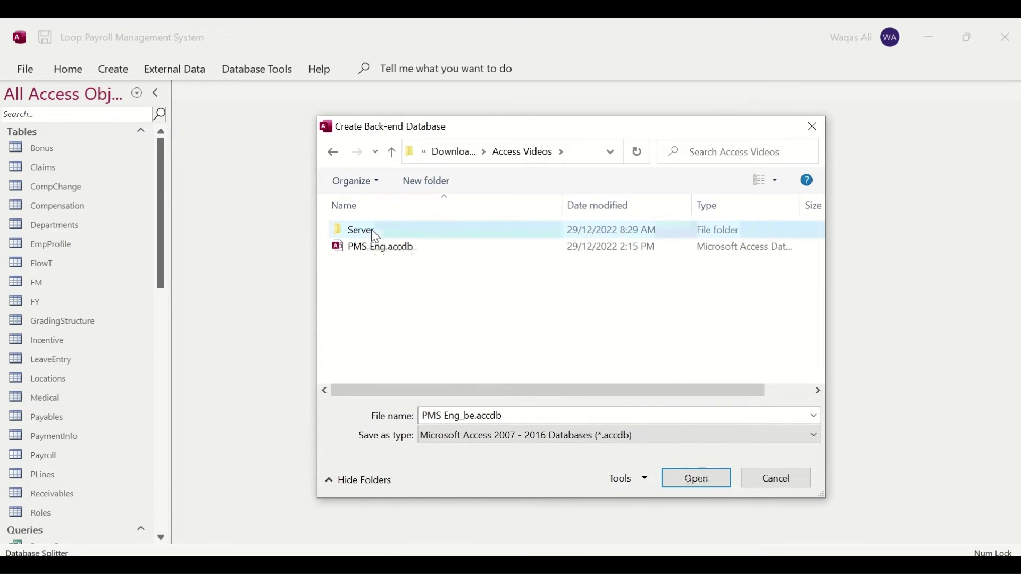
{"action": "double_click", "coordinate": [375, 234]}
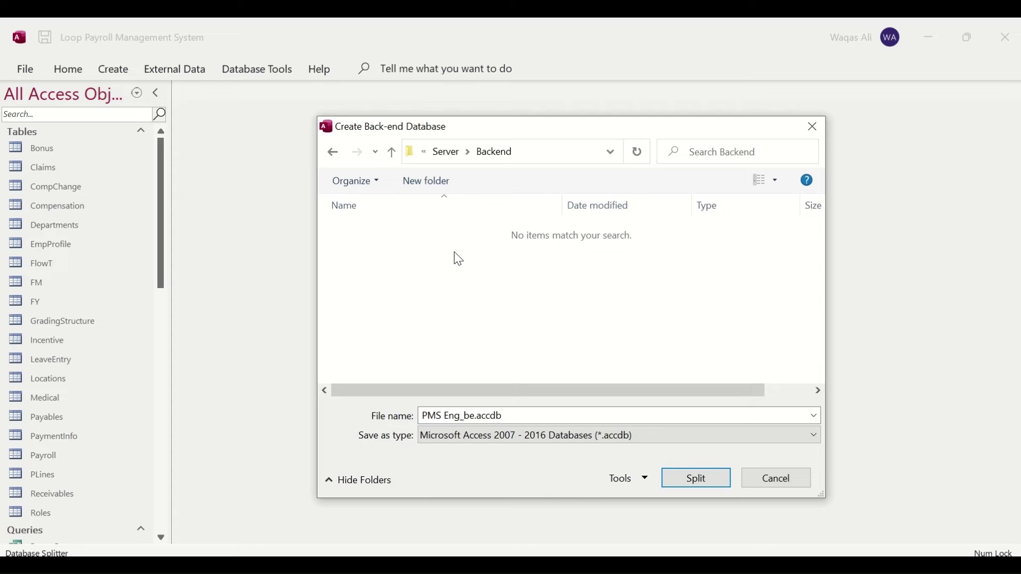
{"action": "left_click", "coordinate": [459, 420]}
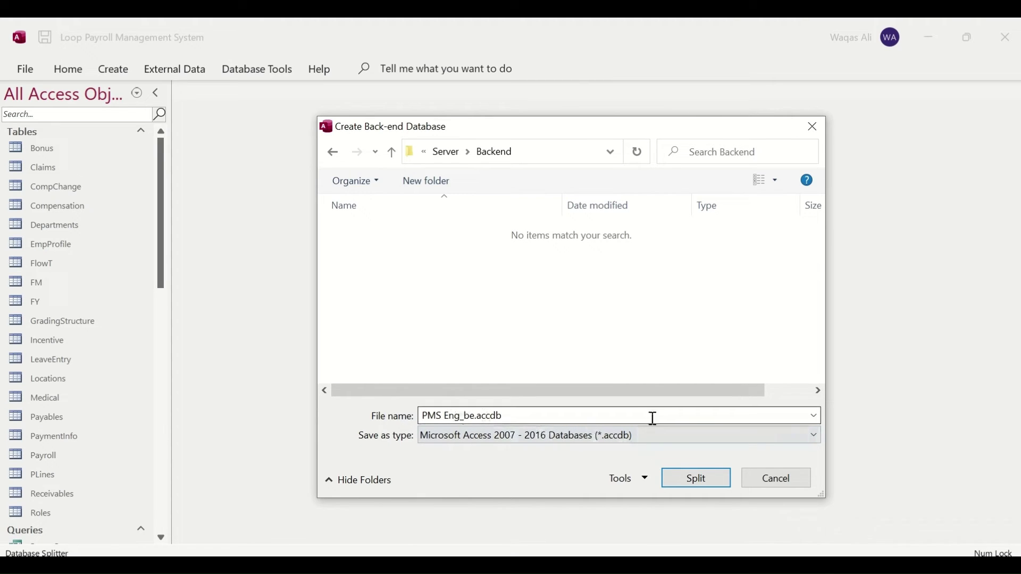
{"action": "left_click", "coordinate": [695, 480]}
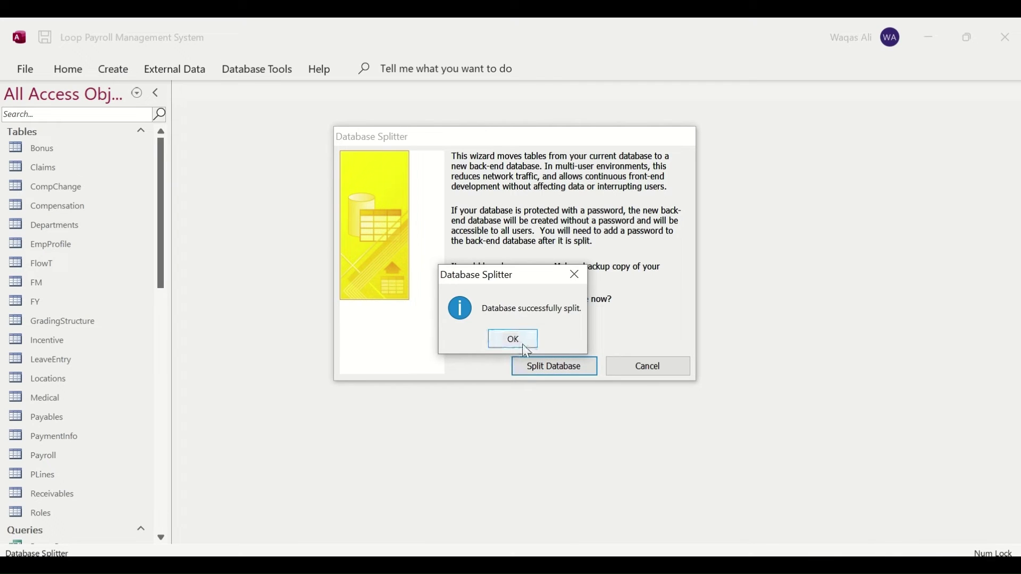
{"action": "left_click", "coordinate": [513, 339]}
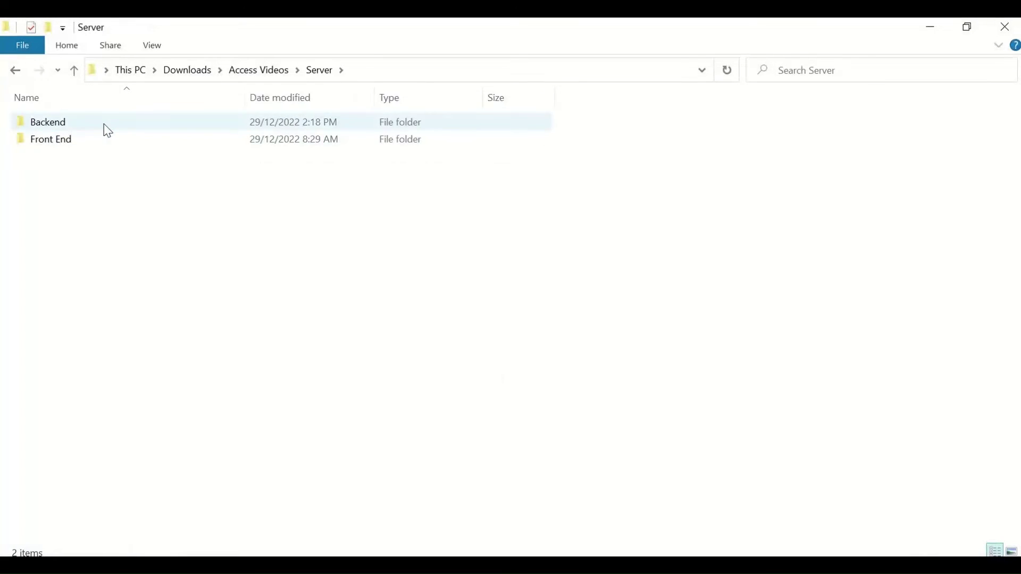
Open PMS Eng_be.accdb from the Backend folder with its content enabled and widen its object list
{"action": "double_click", "coordinate": [106, 128]}
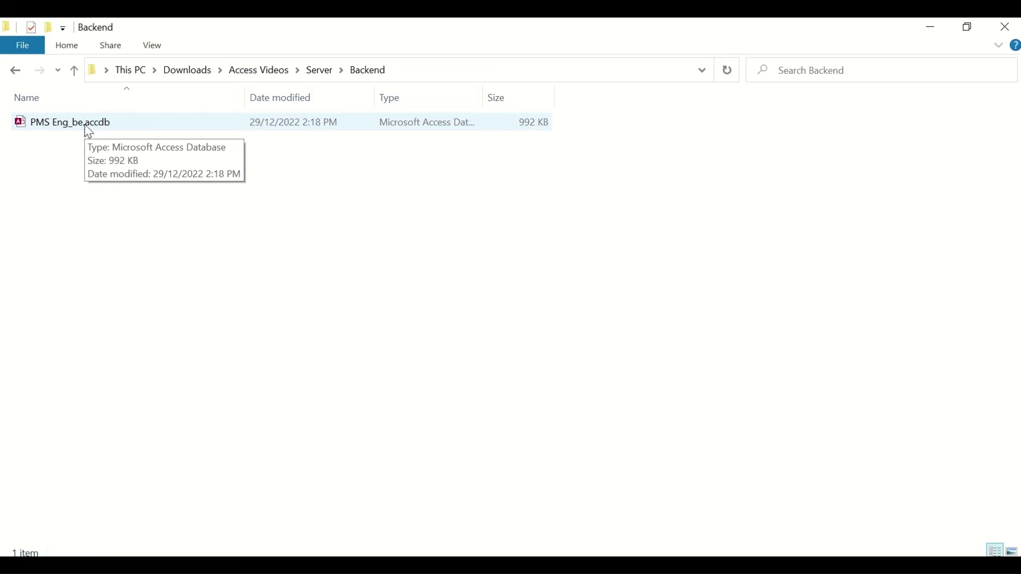
{"action": "double_click", "coordinate": [88, 131]}
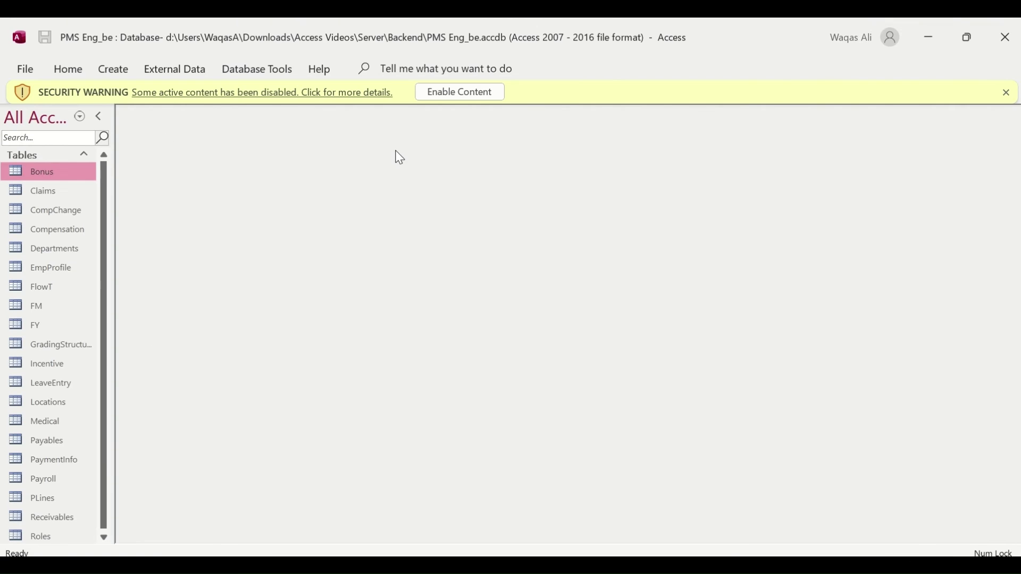
{"action": "left_click", "coordinate": [471, 95]}
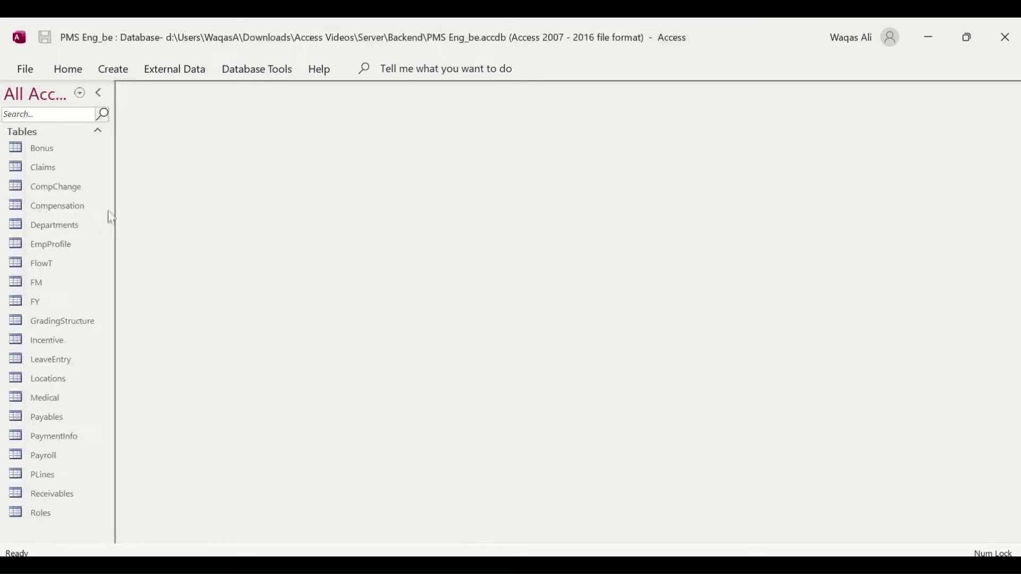
{"action": "left_click_drag", "start_coordinate": [115, 211], "coordinate": [179, 210]}
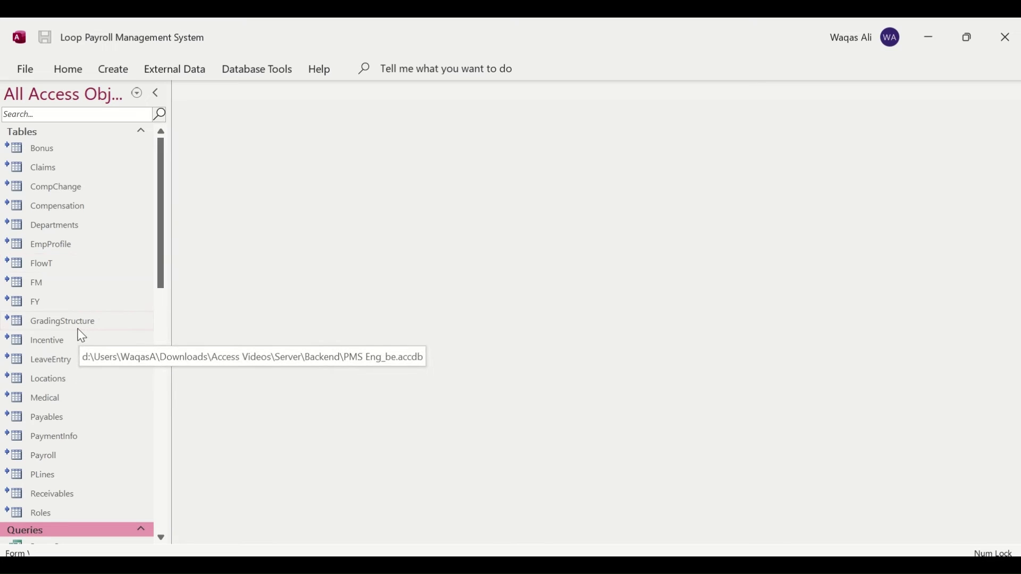
Look through the front end's linked tables, queries and forms, and switch to the back-end database to compare its tables
{"action": "scroll", "coordinate": [80, 335], "scroll_direction": "down", "scroll_amount": 6}
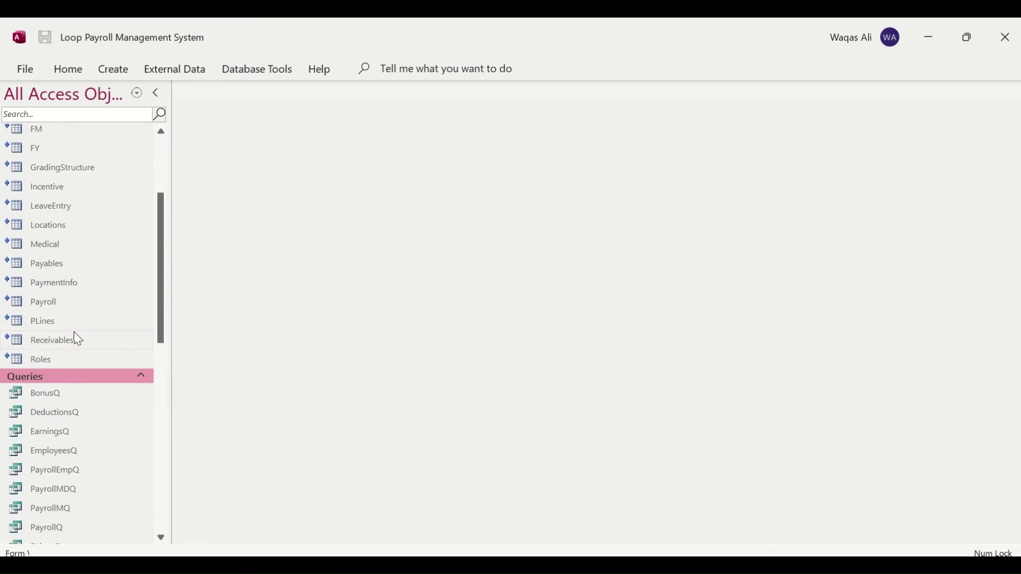
{"action": "scroll", "coordinate": [80, 330], "scroll_direction": "down", "scroll_amount": 2}
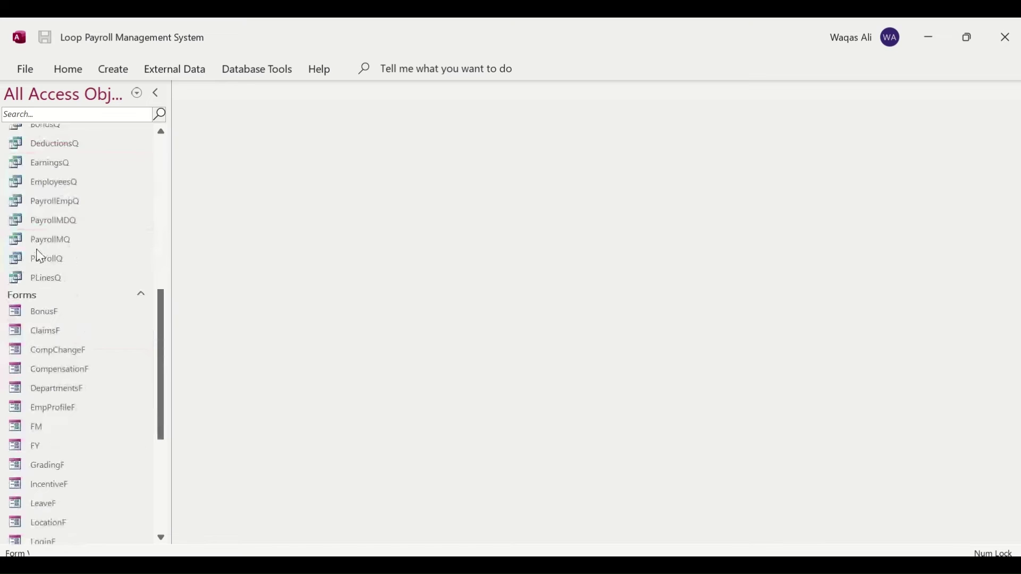
{"action": "scroll", "coordinate": [80, 272], "scroll_direction": "down", "scroll_amount": 4}
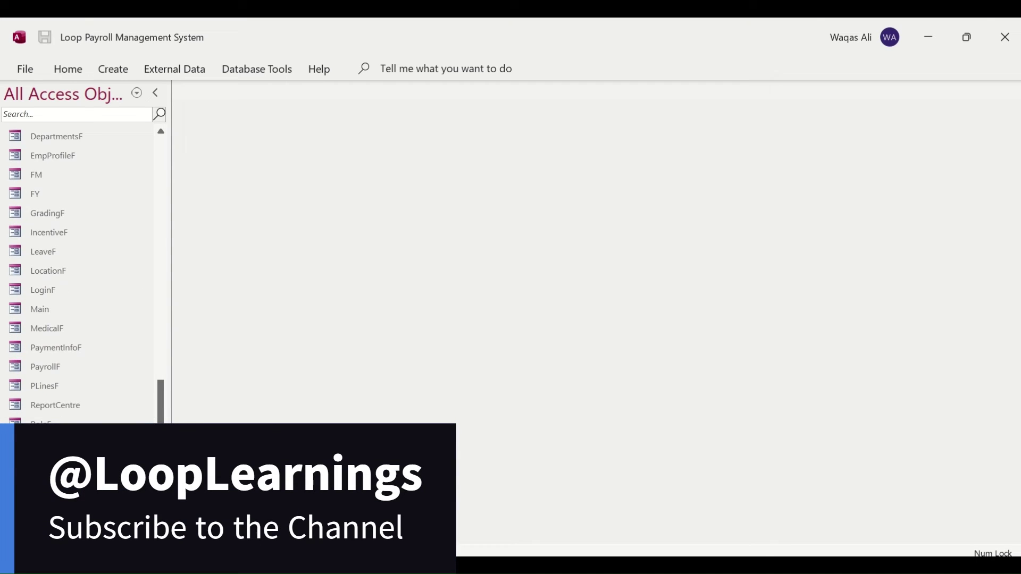
{"action": "scroll", "coordinate": [80, 271], "scroll_direction": "up", "scroll_amount": 12}
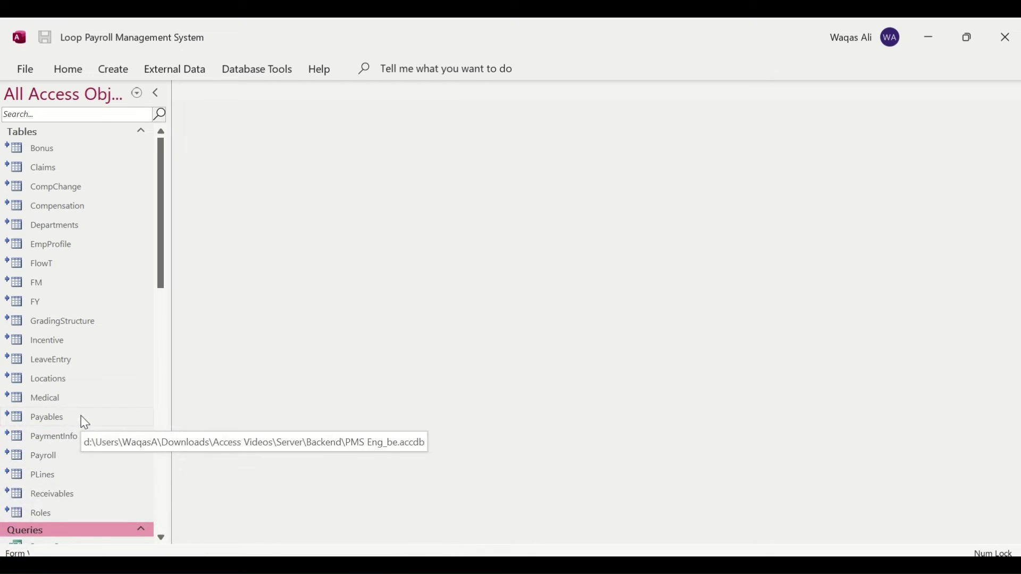
{"action": "key", "text": "alt+Tab"}
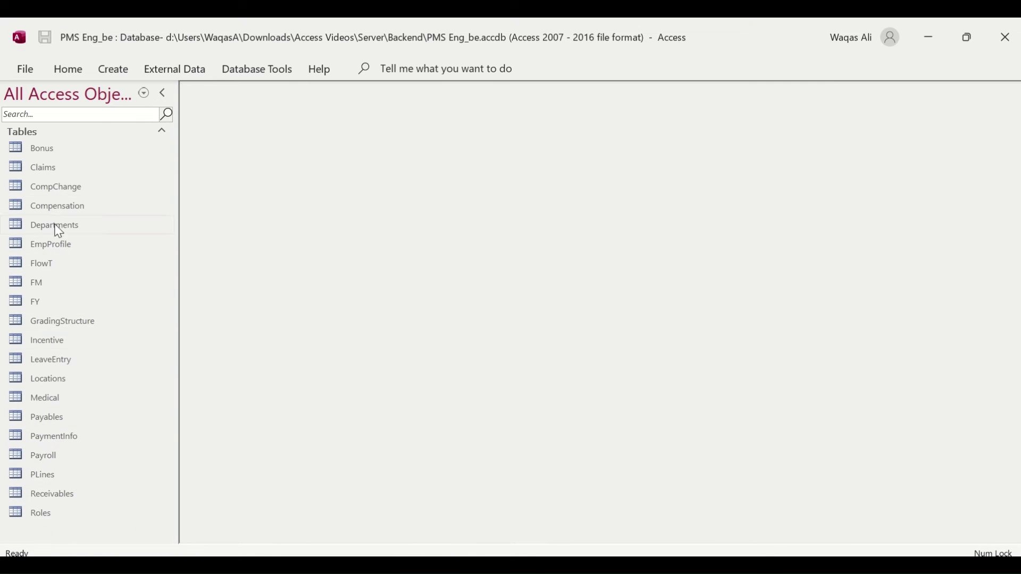
Open EmpProfile in the back end, open FlowT in both databases, and select FlowT's new-record row in each
{"action": "double_click", "coordinate": [58, 244]}
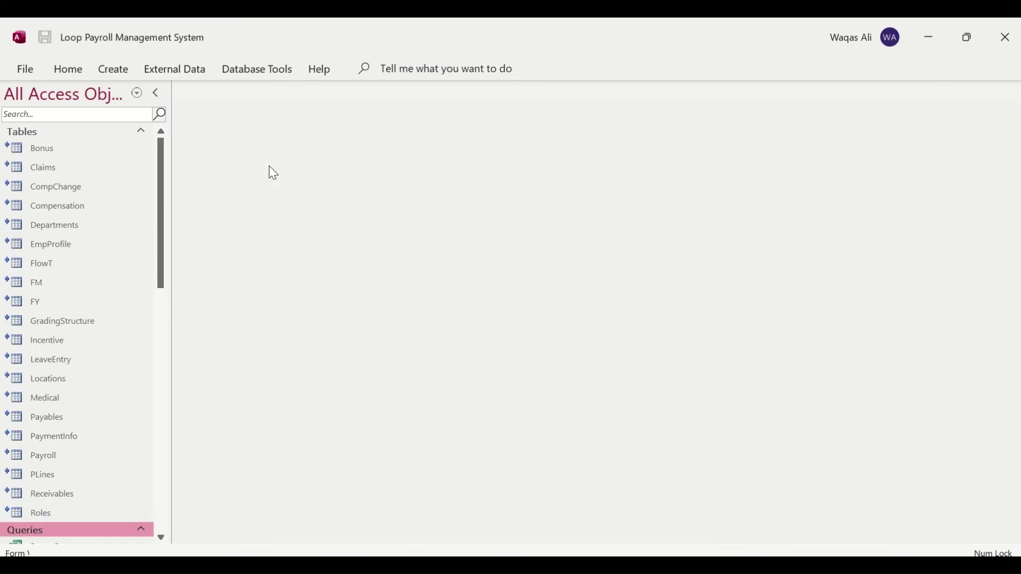
{"action": "double_click", "coordinate": [59, 264]}
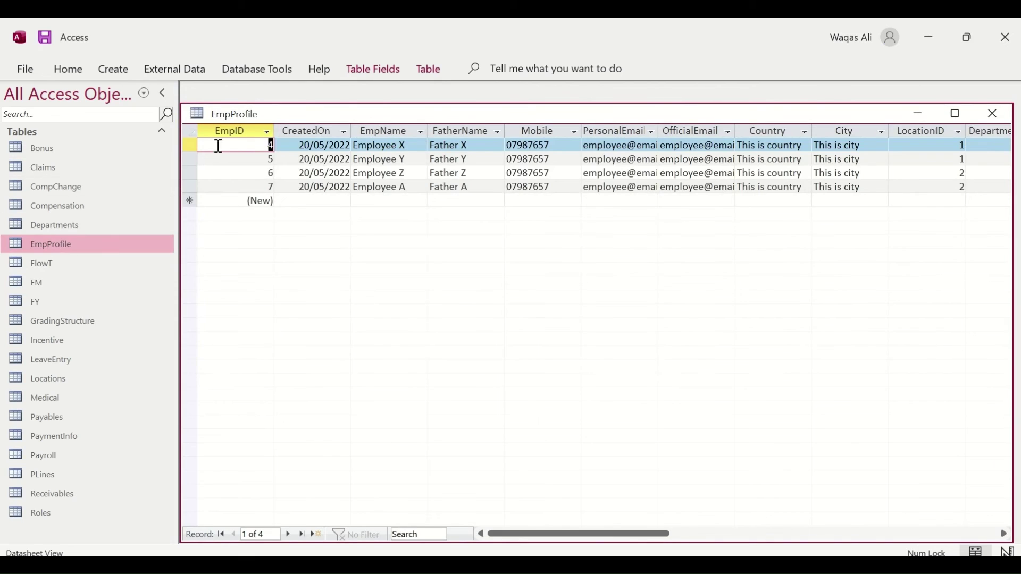
{"action": "double_click", "coordinate": [53, 264]}
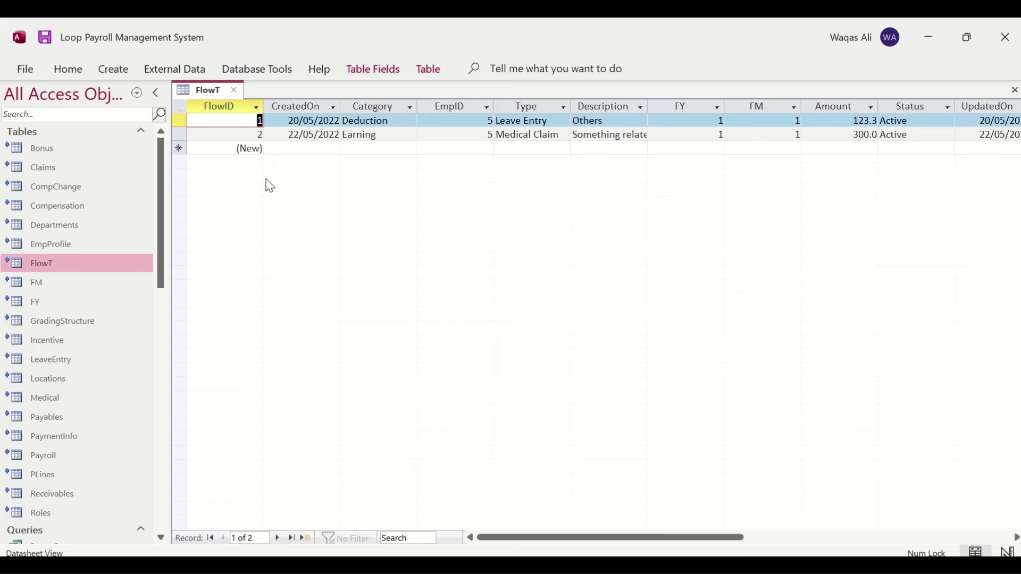
{"action": "mouse_move", "coordinate": [10, 210]}
{"action": "left_click", "coordinate": [179, 149]}
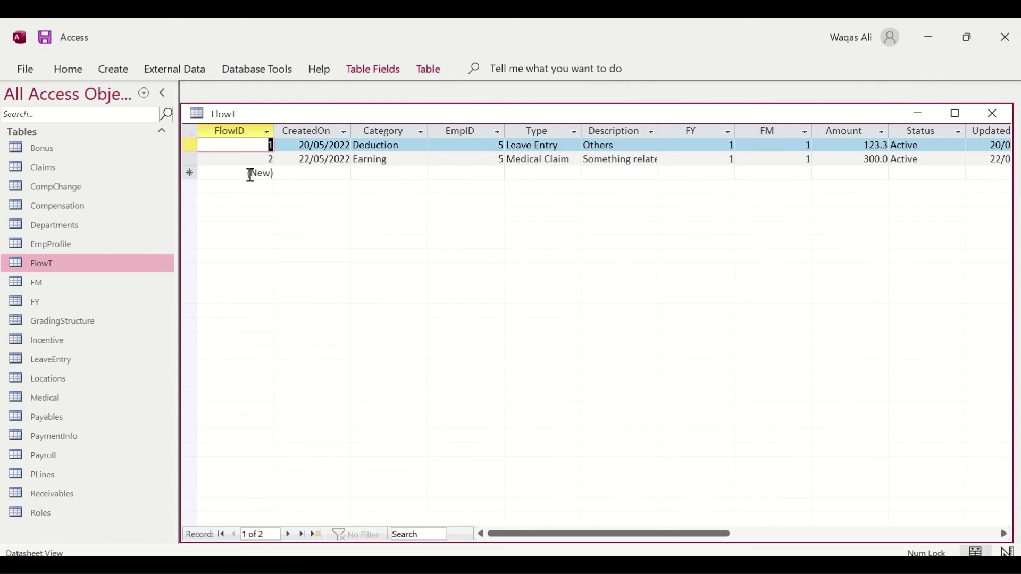
{"action": "left_click", "coordinate": [191, 173]}
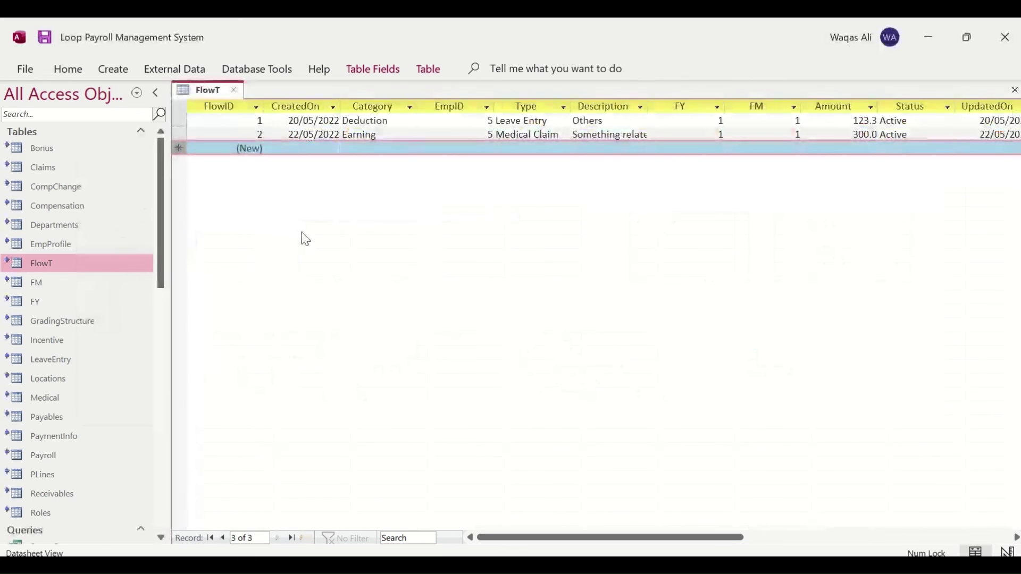
Add a FlowT record in the front end with CreatedOn 30/12/2022, Category Earning+, EmpID 6 and Type Something
{"action": "left_click", "coordinate": [326, 149]}
{"action": "left_click", "coordinate": [349, 149]}
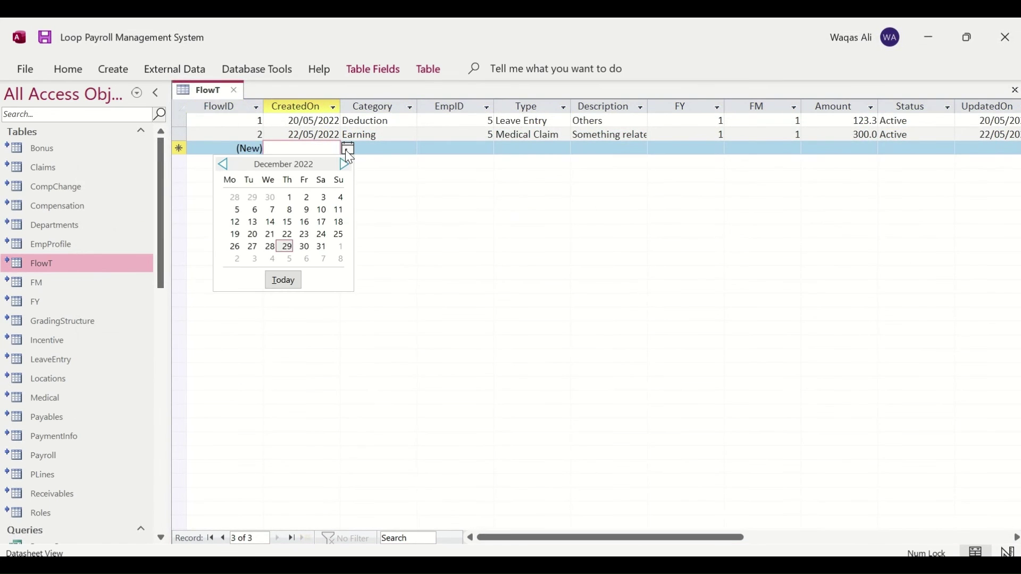
{"action": "left_click", "coordinate": [300, 248]}
{"action": "left_click", "coordinate": [404, 152]}
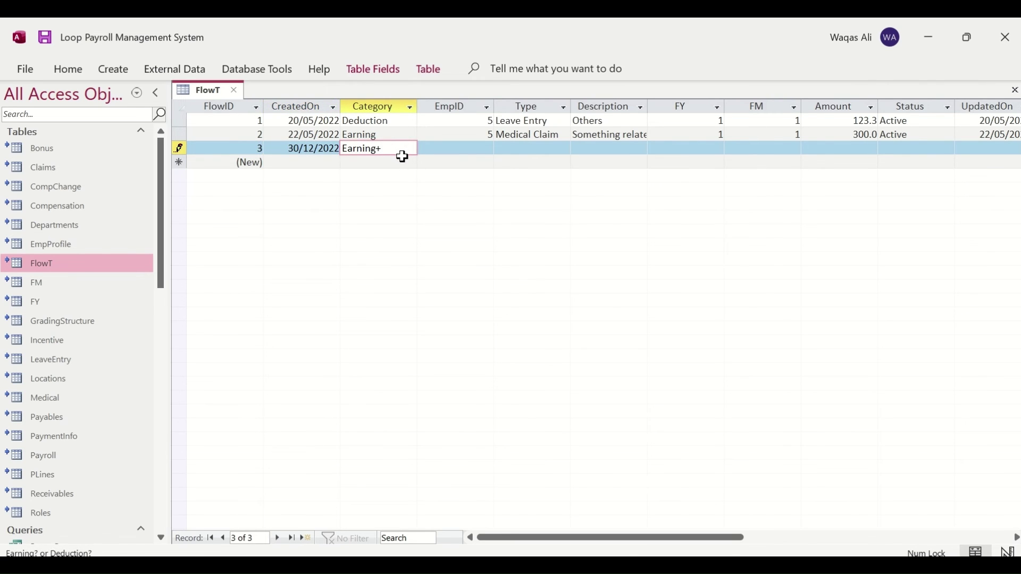
{"action": "type", "text": "Earning+"}
{"action": "key", "text": "Tab"}
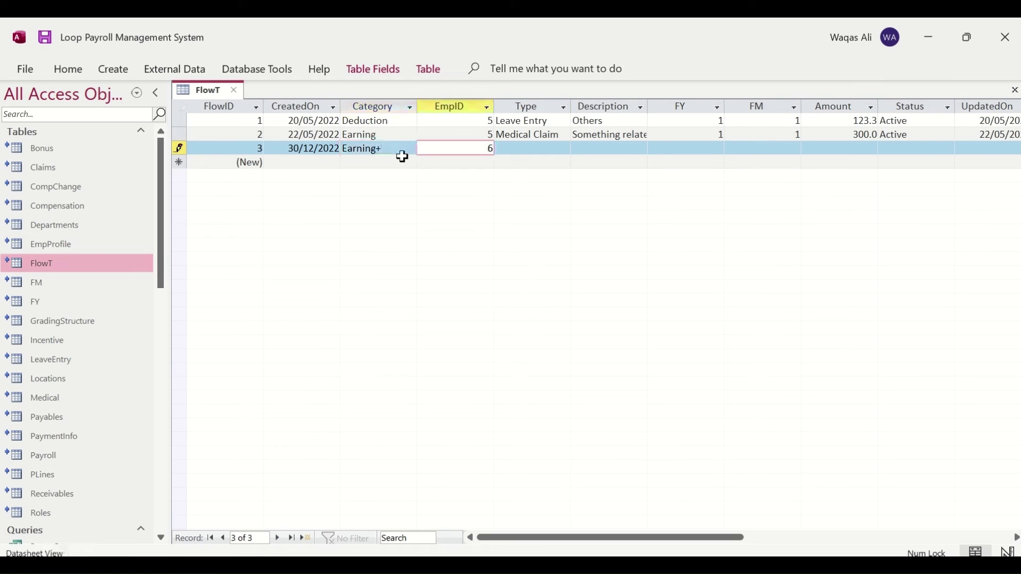
{"action": "type", "text": "6"}
{"action": "key", "text": "Tab"}
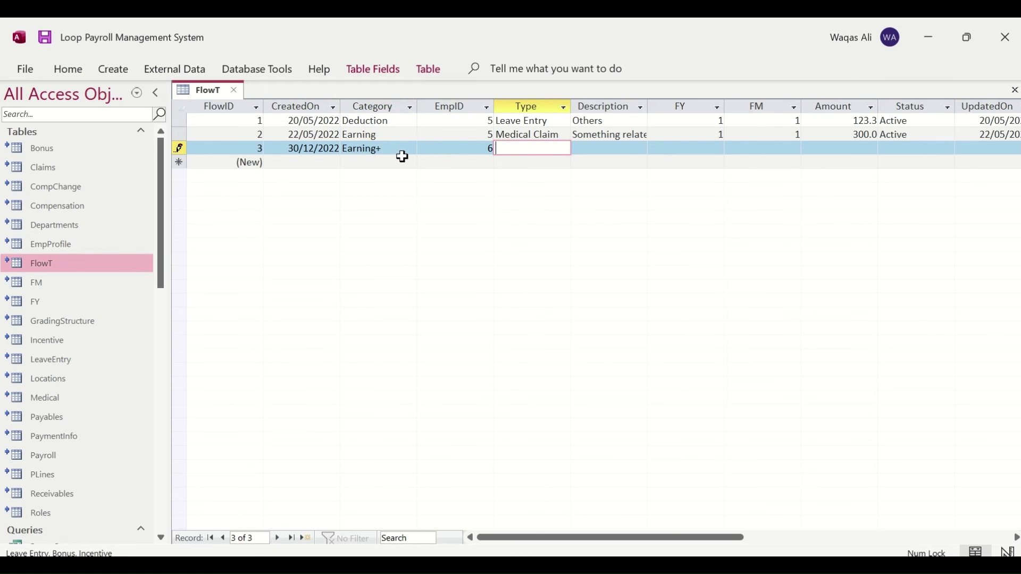
{"action": "type", "text": "Something"}
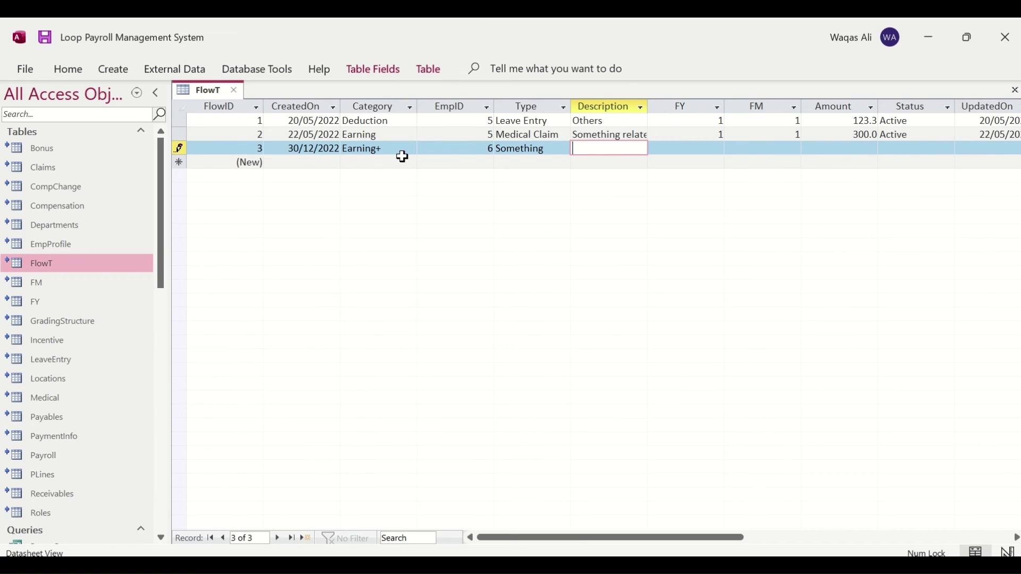
{"action": "left_click", "coordinate": [181, 149]}
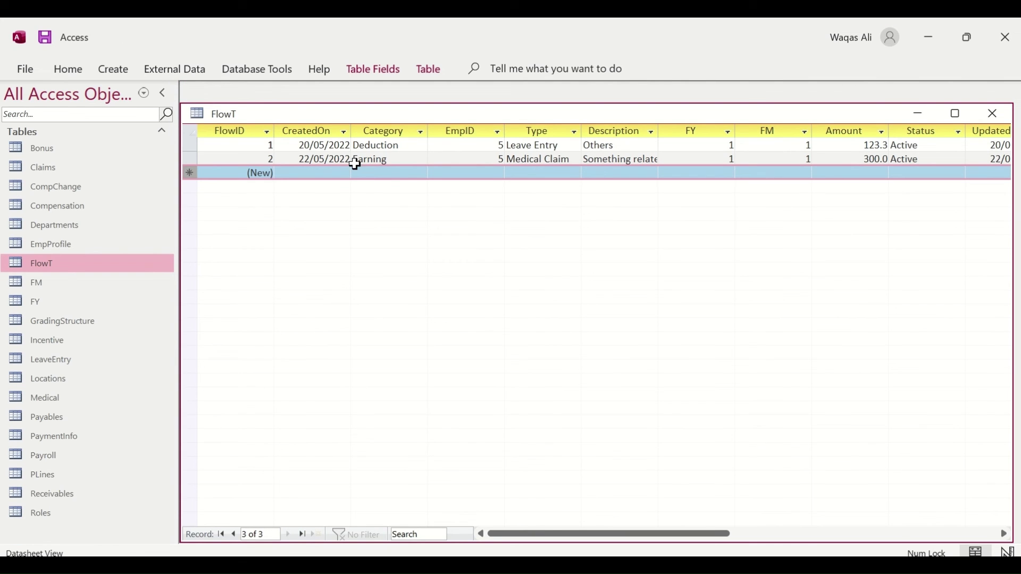
Close and reopen the FlowT table in the back-end database and check it for the record added through the front end
{"action": "left_click", "coordinate": [993, 113]}
{"action": "left_click", "coordinate": [992, 114]}
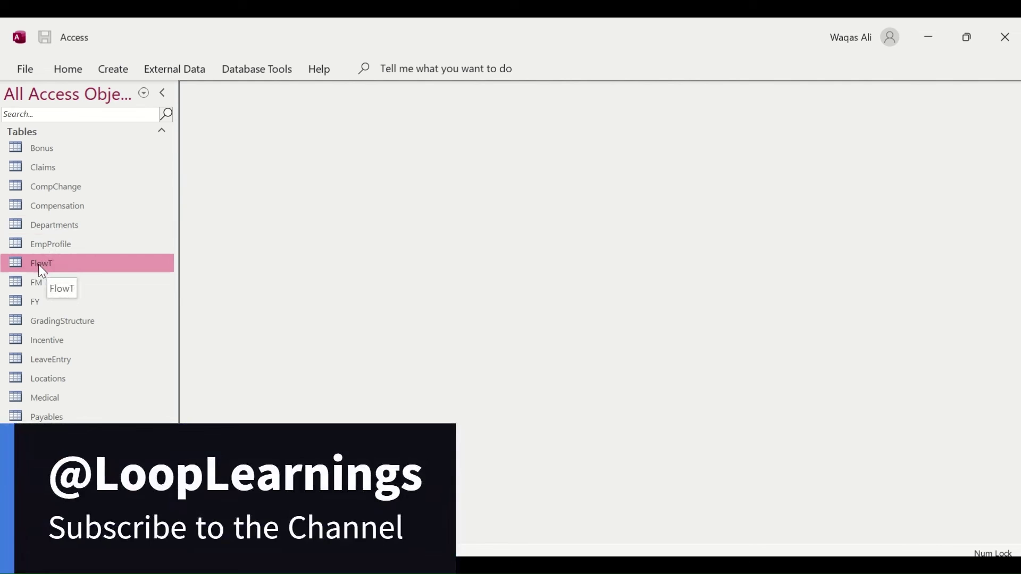
{"action": "double_click", "coordinate": [39, 264]}
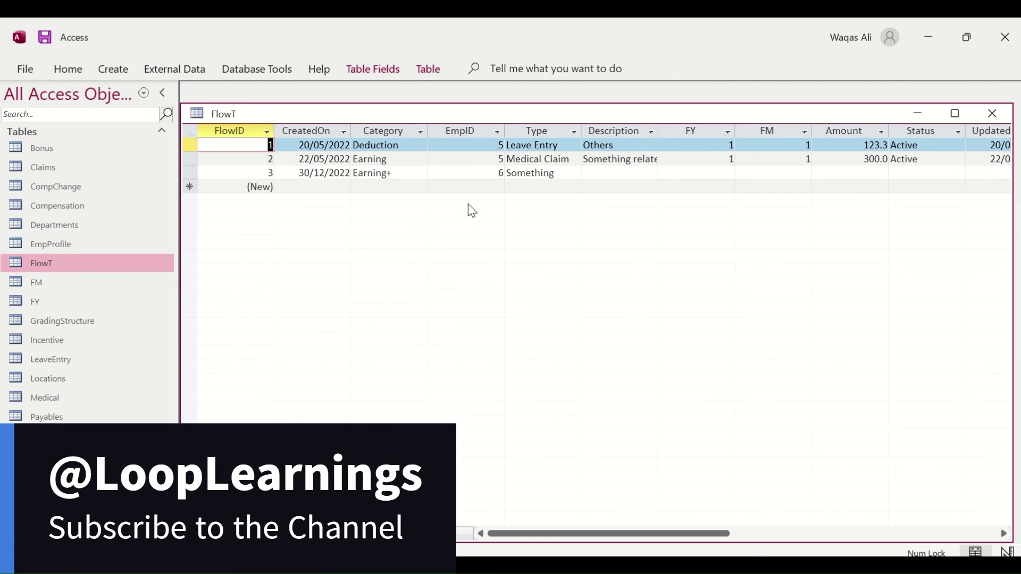
{"action": "left_click", "coordinate": [321, 172]}
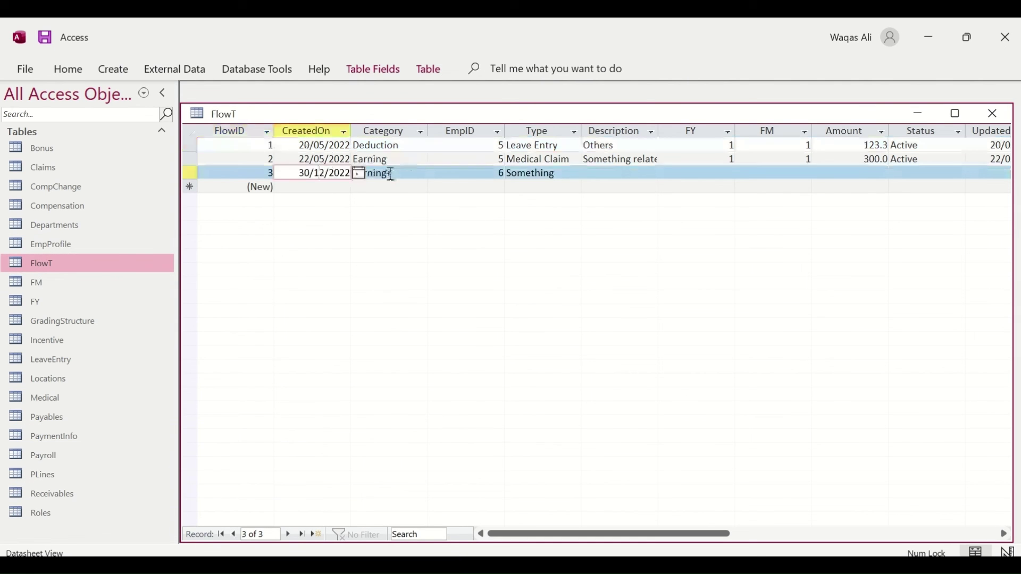
{"action": "left_click", "coordinate": [390, 173]}
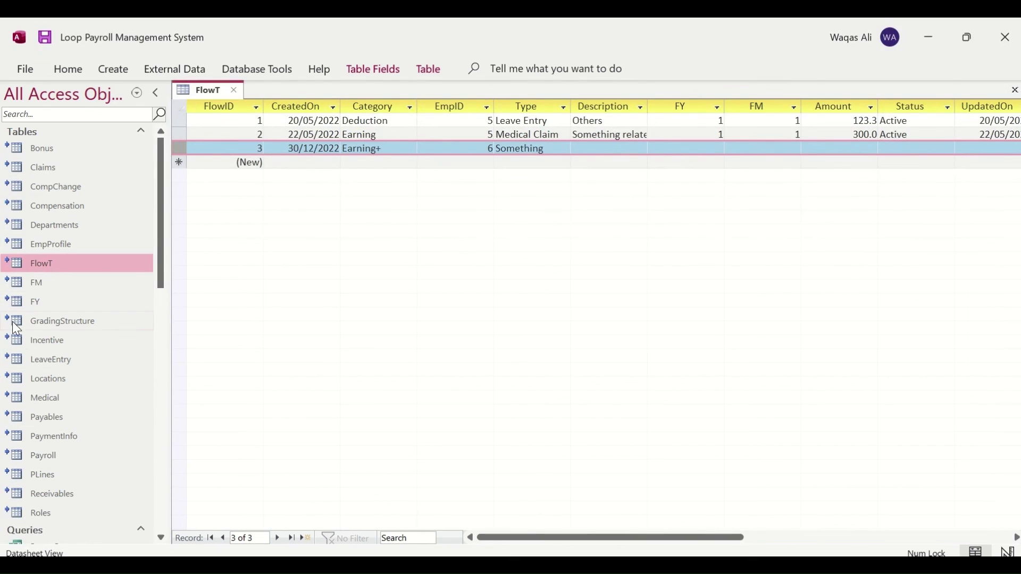
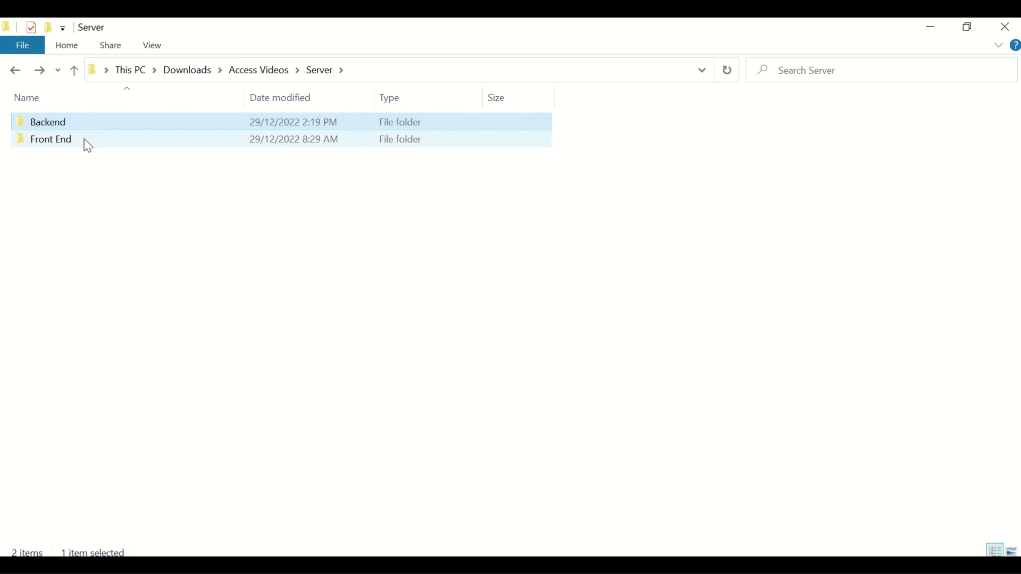
Check the contents of the Access Videos folder and the Server\Front End folder, and return to the Server folder
{"action": "left_click", "coordinate": [16, 71]}
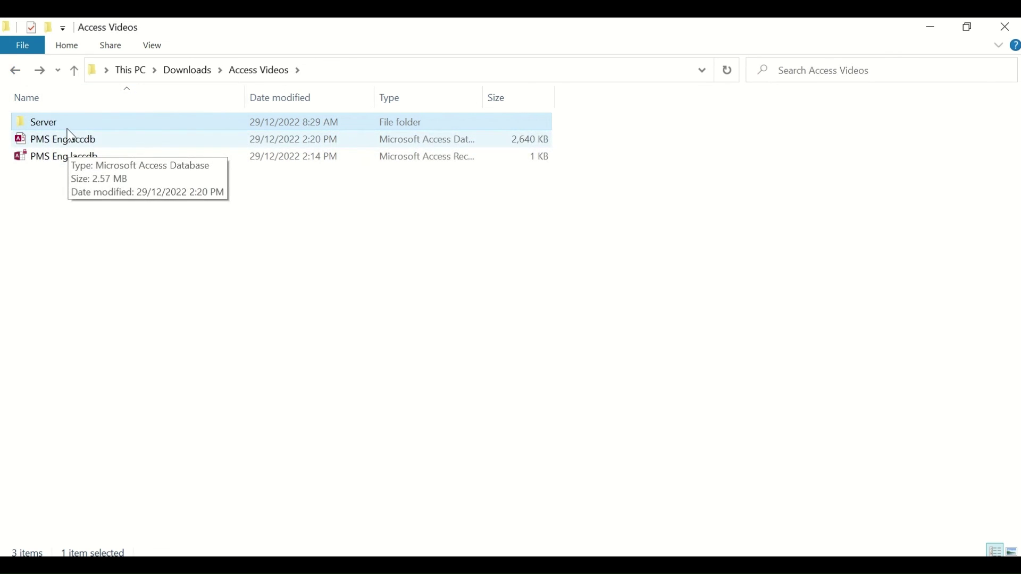
{"action": "key", "text": "Return"}
{"action": "double_click", "coordinate": [64, 146]}
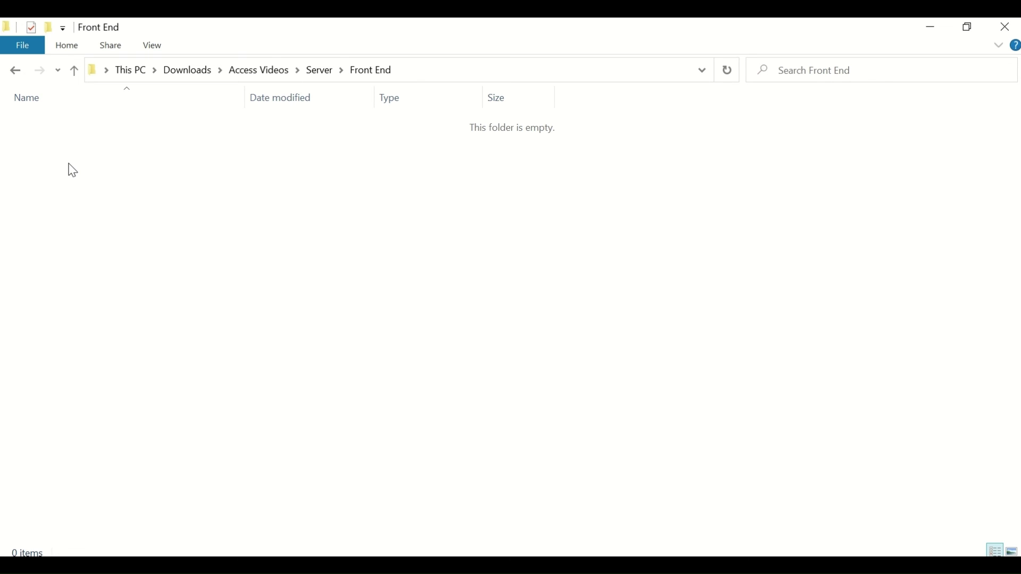
{"action": "left_click", "coordinate": [15, 71]}
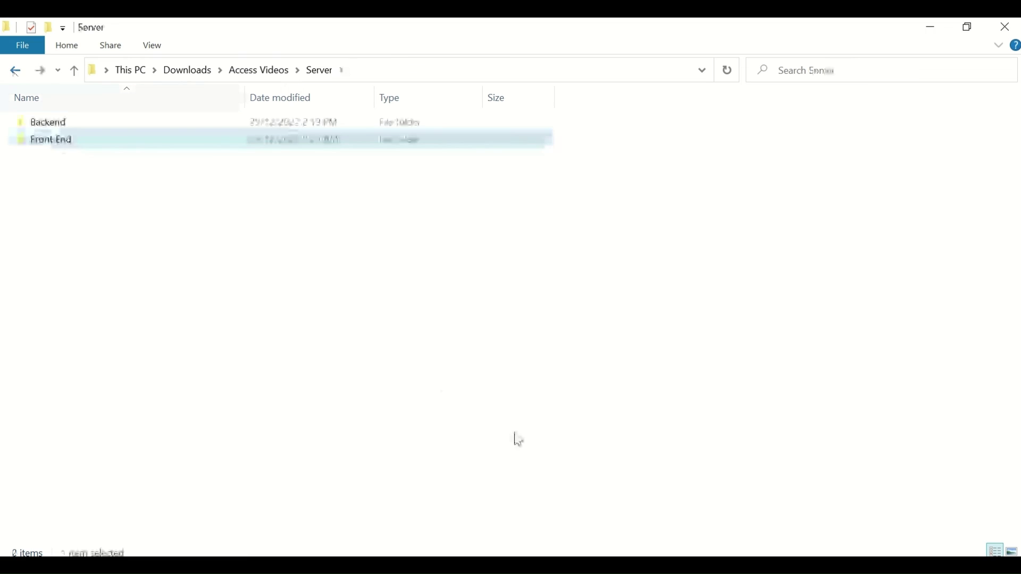